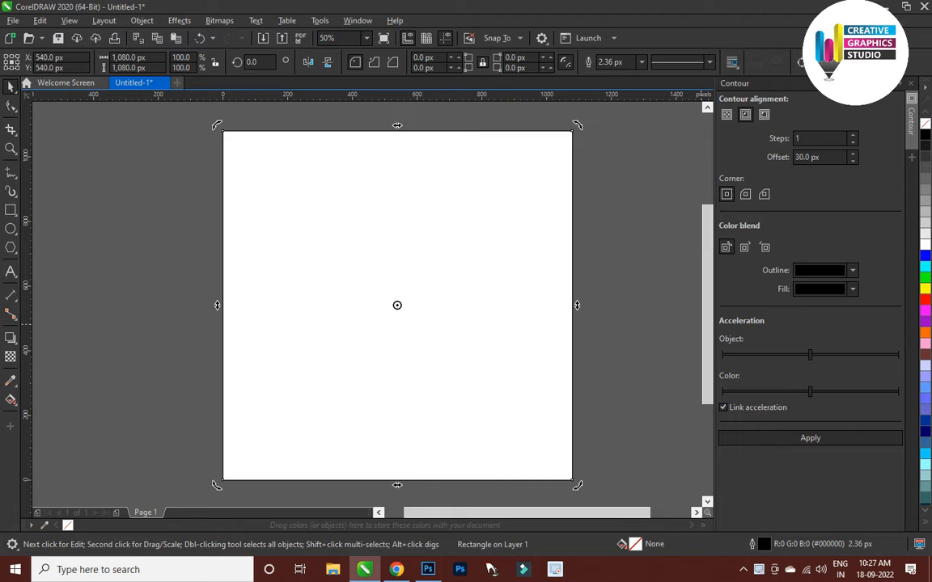
Apply a one-step inside contour with a 30 px offset to the page rectangle and break the contour apart
left_click(825, 157)
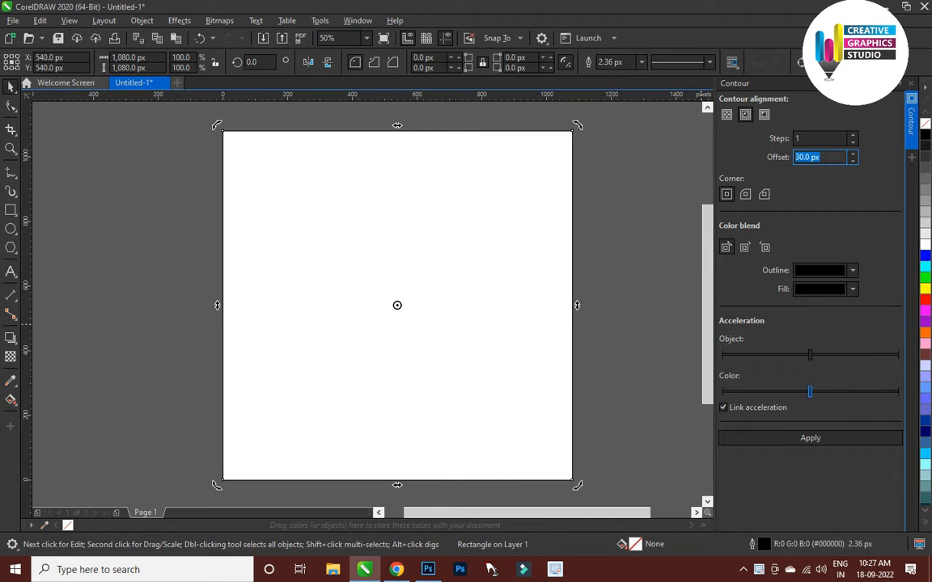
left_click(809, 438)
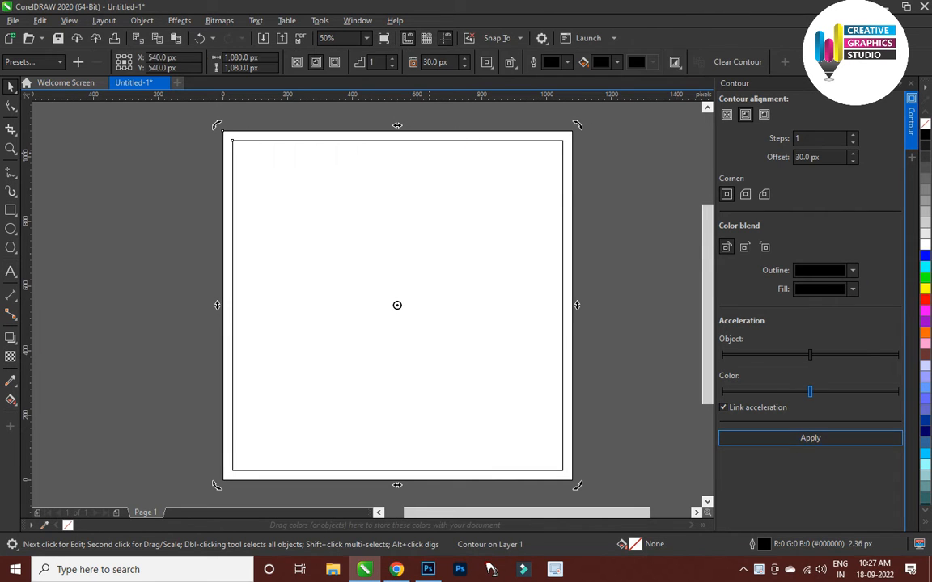
right_click(429, 155)
left_click(485, 163)
left_click(182, 194)
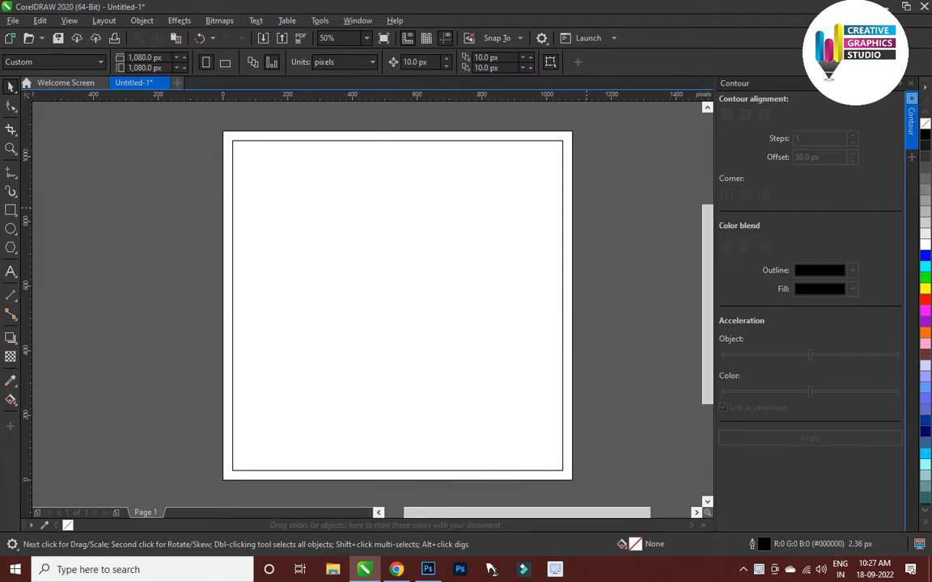
Import the images 1, 2, 3, Blck Texture Backgroud and Paneer Tikka, placing them at the page's upper-left corner
left_click(12, 20)
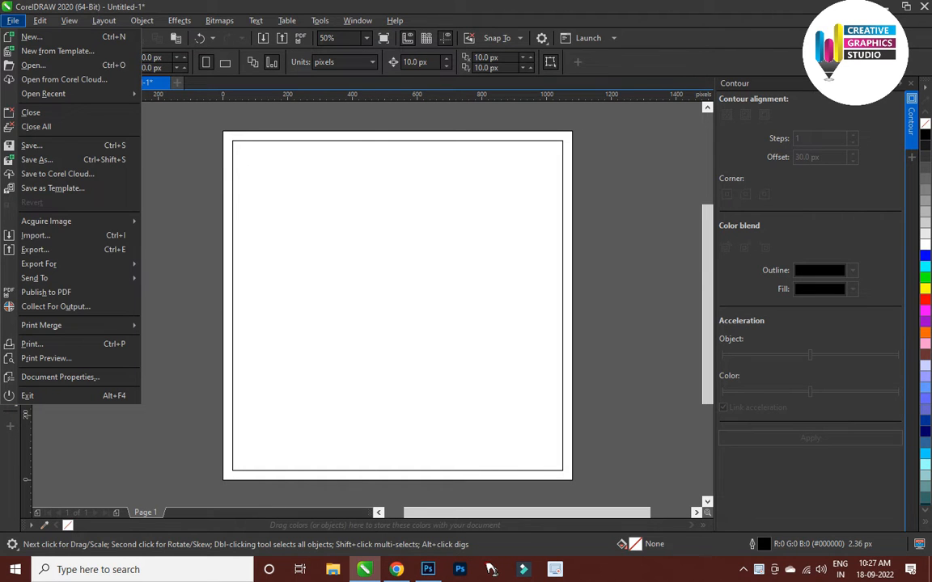
left_click(35, 236)
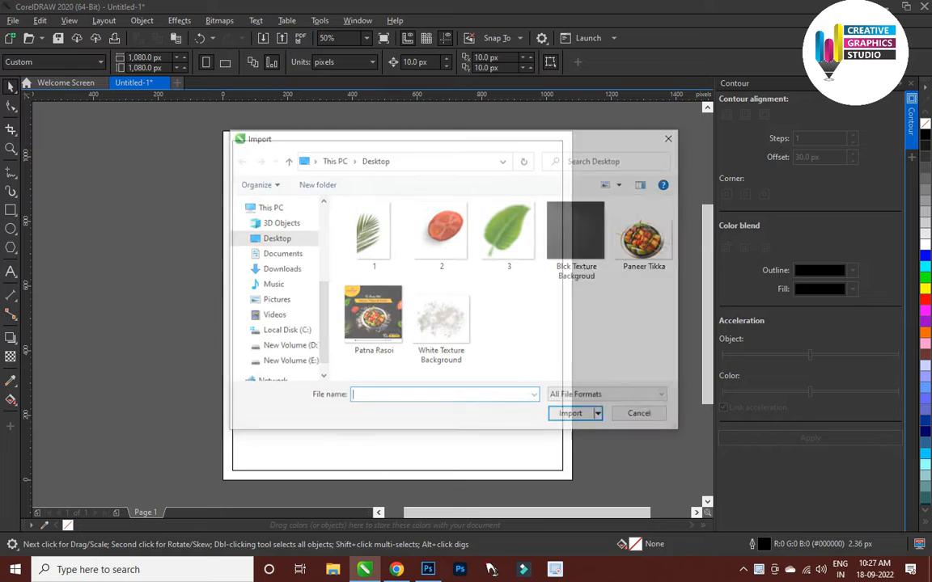
left_click(373, 235)
left_click(442, 235, "ctrl")
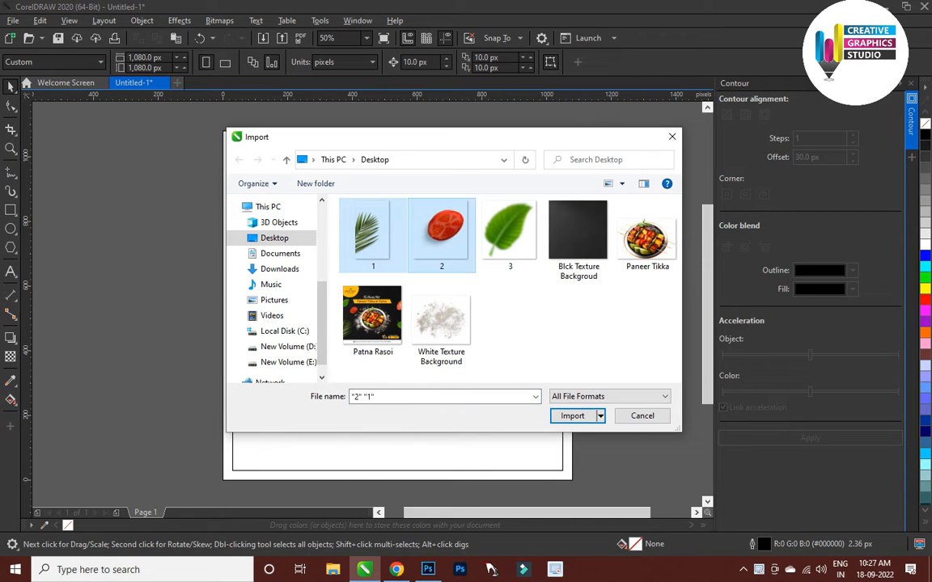
left_click(509, 234, "ctrl")
left_click(578, 234, "ctrl")
left_click(646, 236, "ctrl")
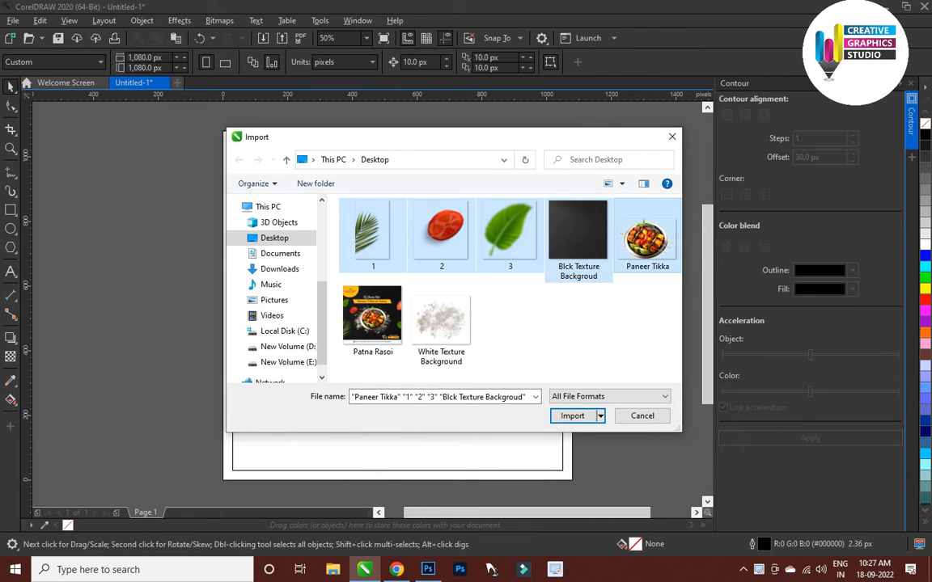
left_click(373, 316, "ctrl")
left_click(442, 321, "ctrl")
left_click(572, 416)
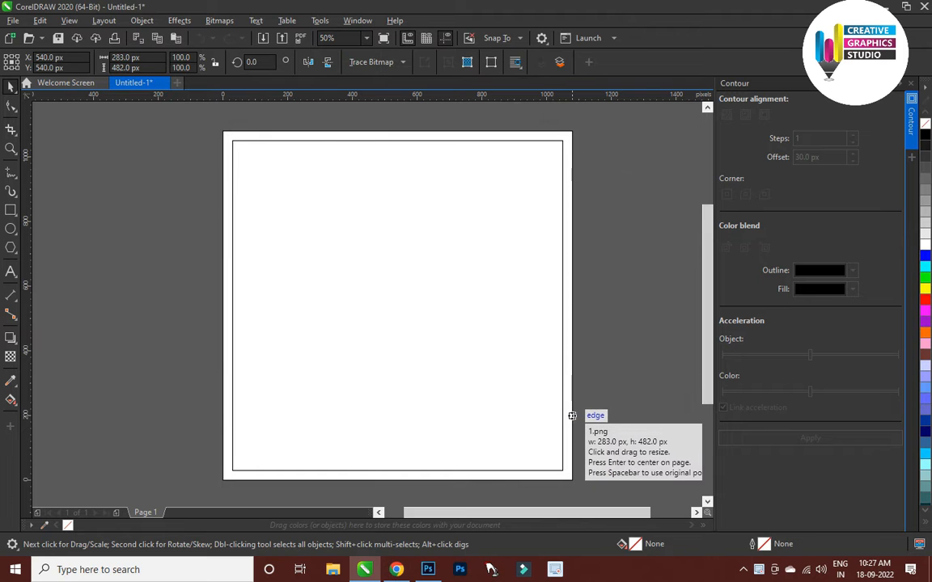
left_click(223, 130)
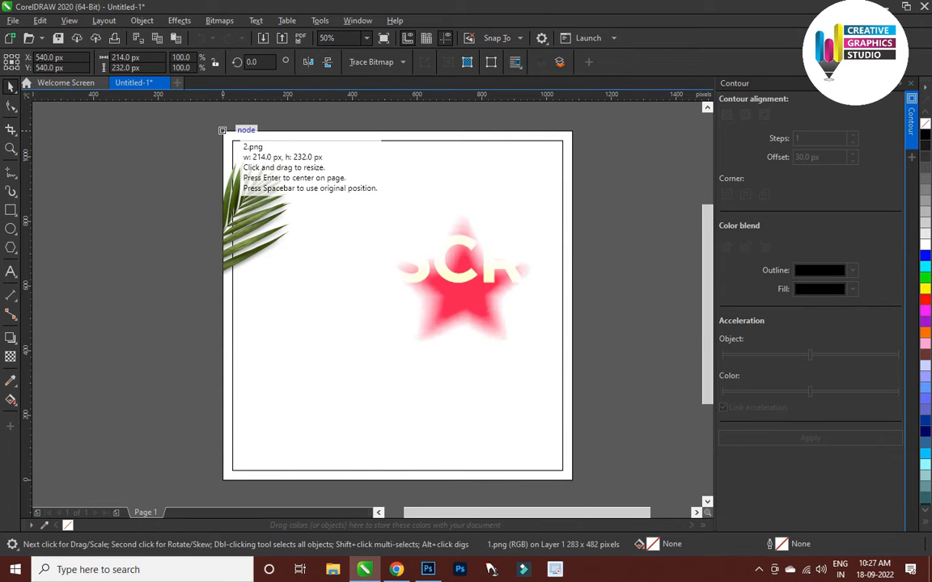
left_click(222, 130)
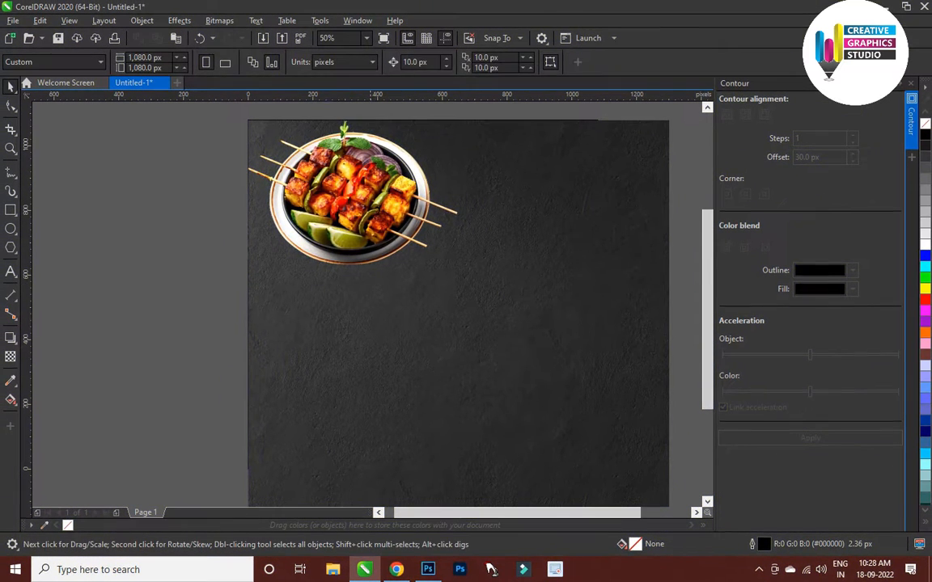
Move the black texture image off the page to its left and fill the outer page rectangle with black
scroll(364, 347, "down", 1)
left_click_drag(406, 364, 161, 363)
left_click(414, 234)
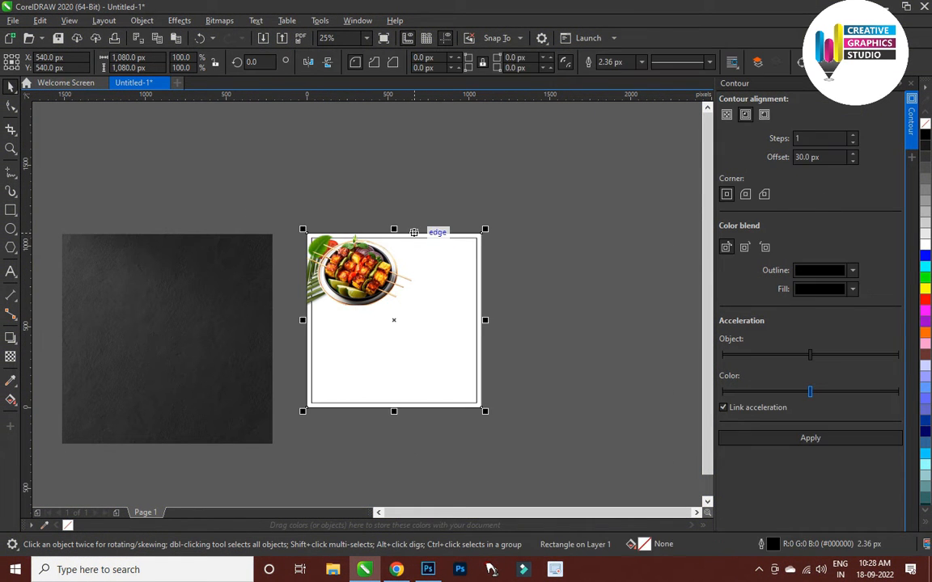
left_click(925, 135)
Move the four food and leaf images off the page to the right and give the inner border rectangle a white outline
left_click_drag(272, 200, 417, 364)
left_click_drag(356, 267, 583, 300)
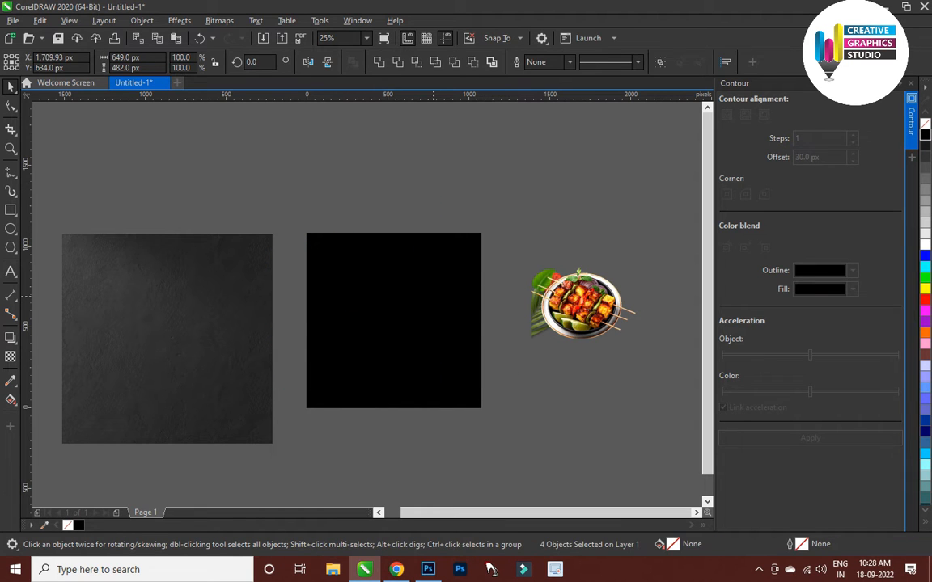
left_click(441, 321)
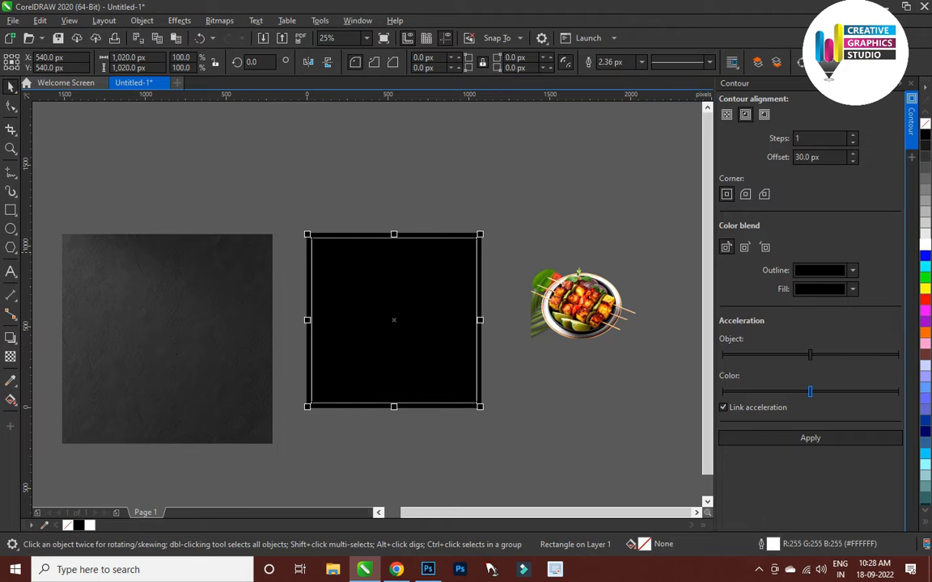
PowerClip the black texture image inside the outer page rectangle and scale the contents to match the frame
left_click(195, 323)
right_click(195, 323)
left_click(257, 359)
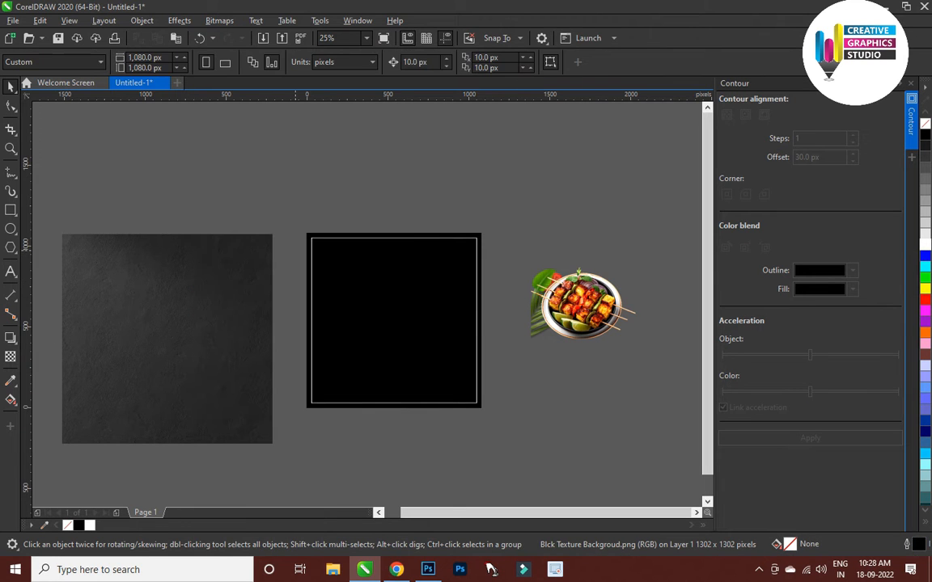
left_click(393, 320)
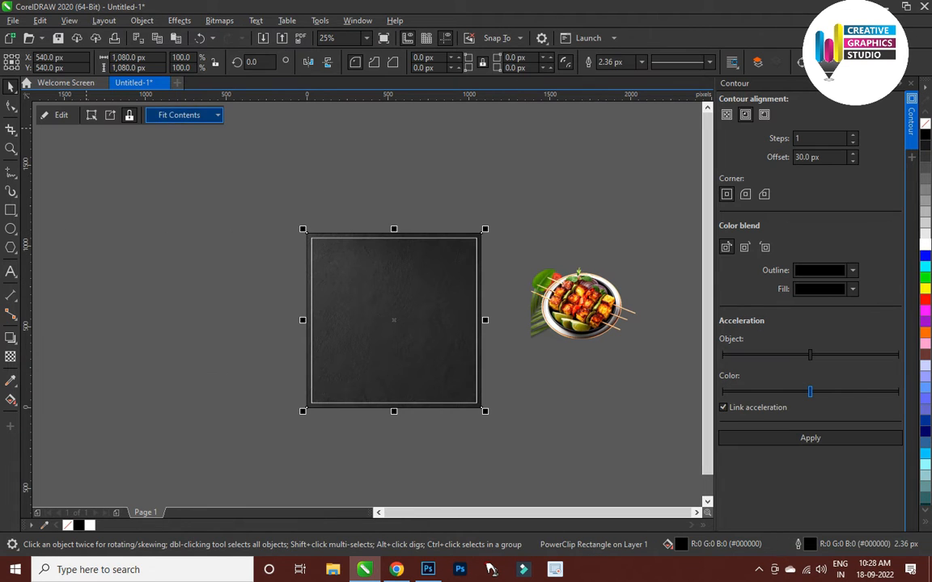
left_click(178, 114)
left_click(196, 161)
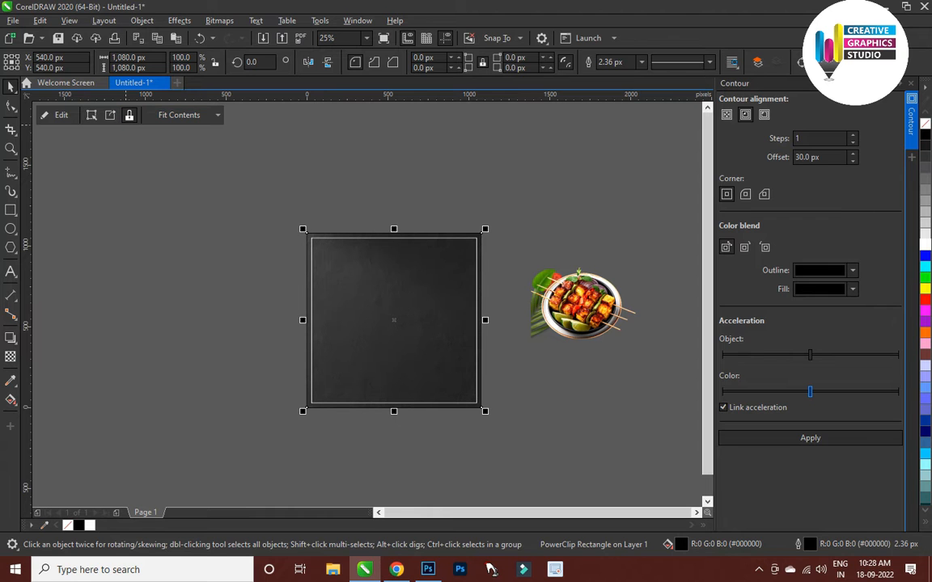
Select the black texture bitmap inside the PowerClip frame and apply a uniform transparency to it
scroll(333, 230, "up", 2)
left_click(323, 249, "alt")
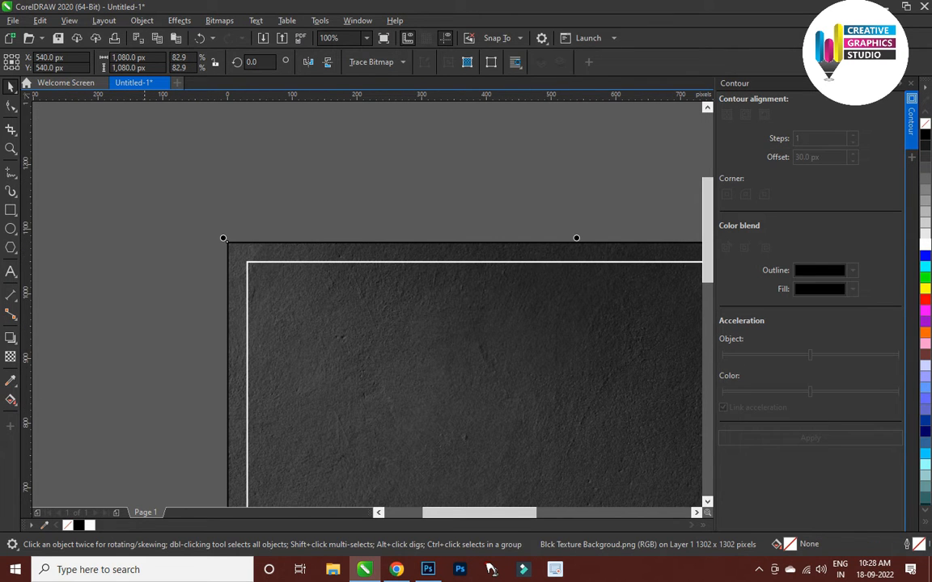
scroll(243, 226, "down", 2)
scroll(278, 233, "up", 1)
left_click(274, 230)
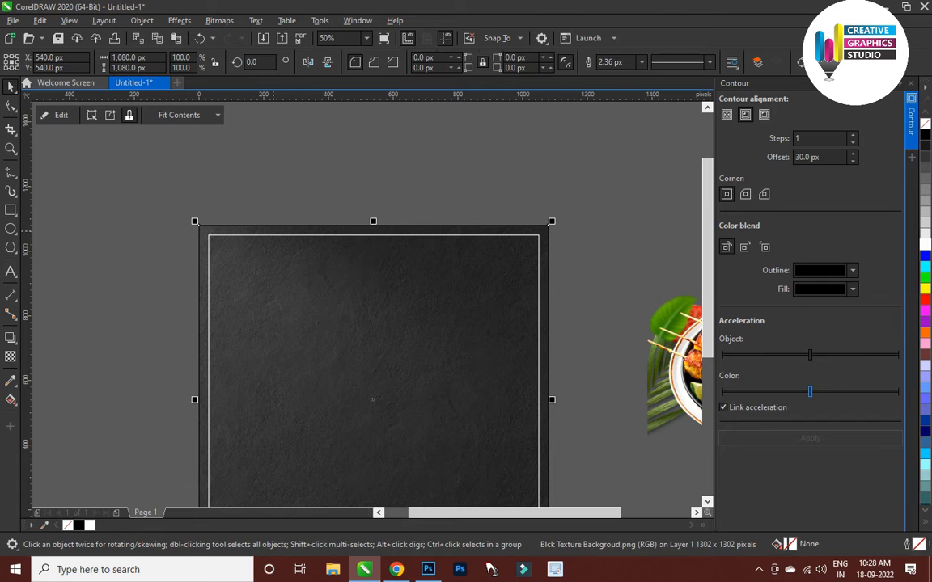
left_click(273, 231, "ctrl")
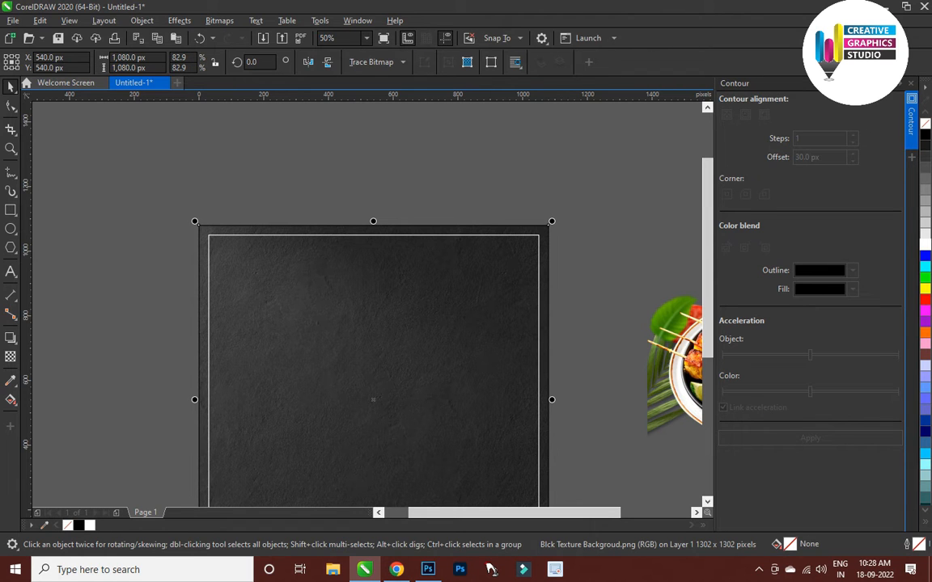
left_click(11, 357)
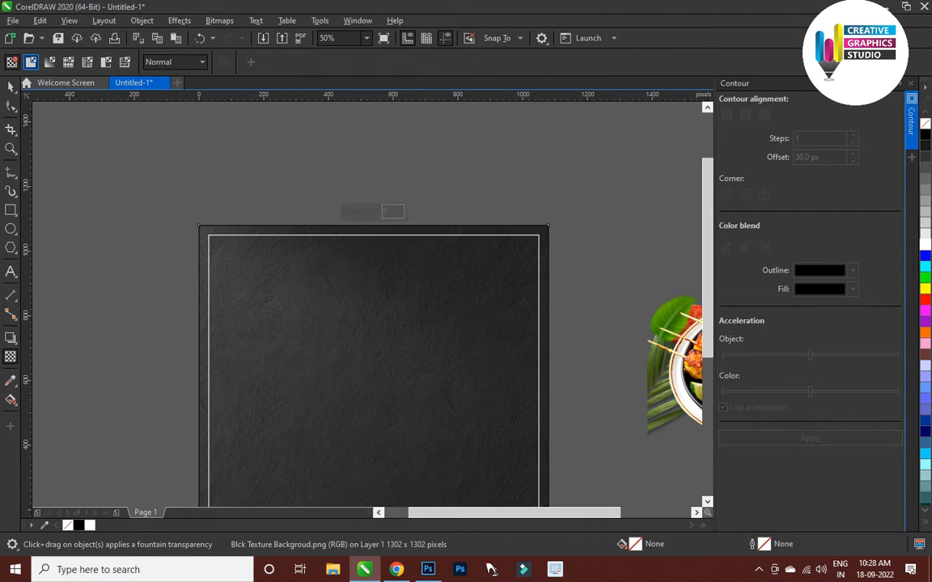
left_click(30, 62)
left_click(10, 86)
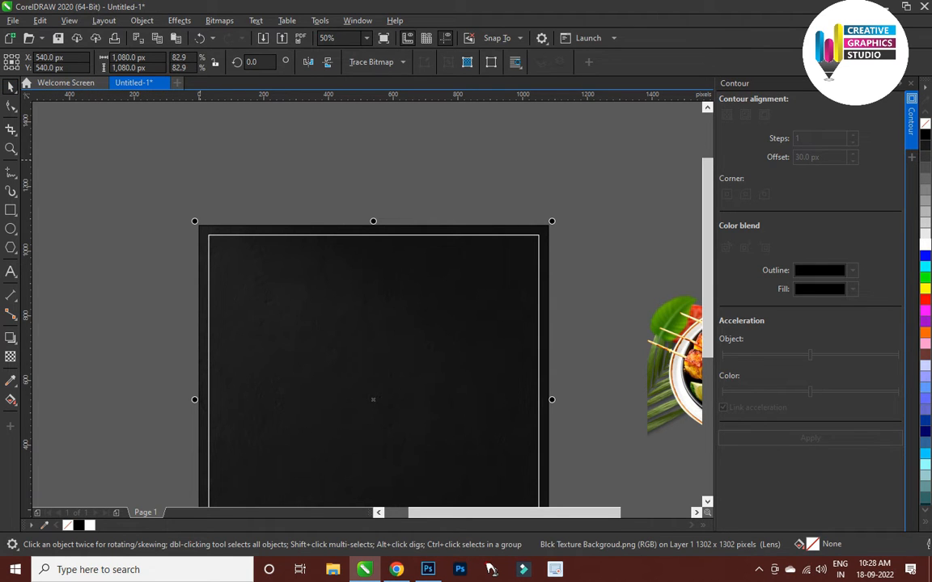
left_click(200, 160)
Move the Paneer Tikka plate image up and away from the leaf and tomato images beside the page
scroll(229, 223, "up", 1)
left_click_drag(229, 224, 245, 179)
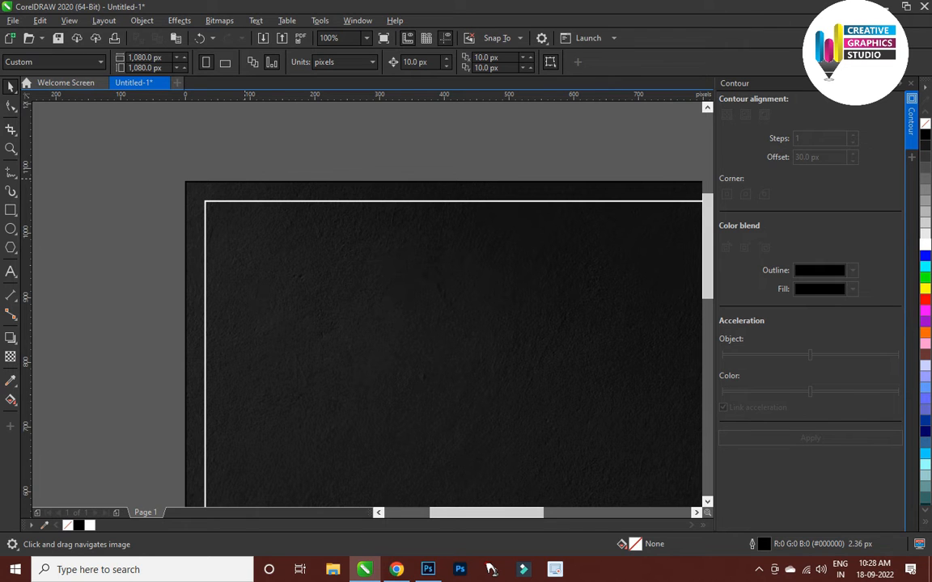
scroll(245, 179, "down", 1)
left_click_drag(442, 322, 308, 288)
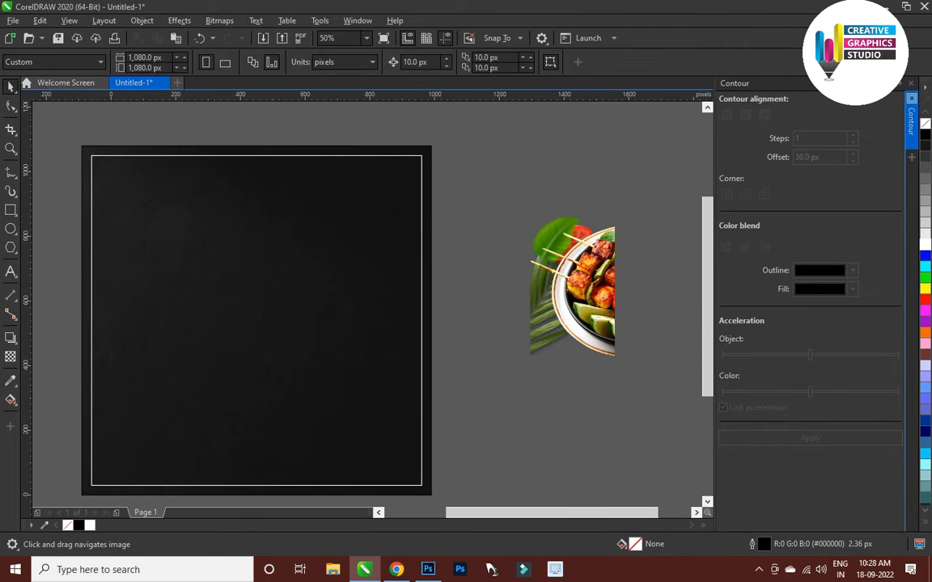
left_click(594, 290)
scroll(440, 304, "down", 1)
left_click_drag(536, 293, 570, 222)
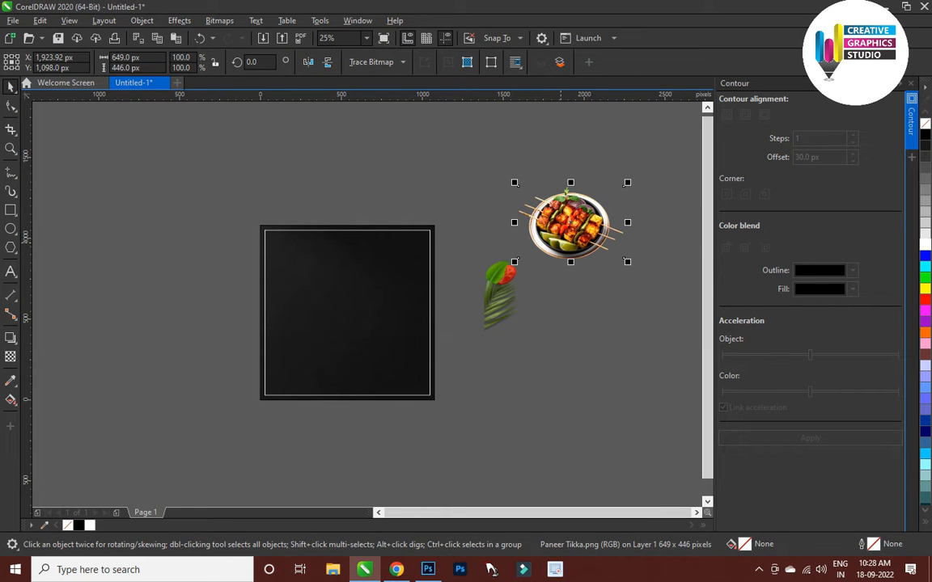
Import the White Texture Background image and center it on the page
left_click(13, 20)
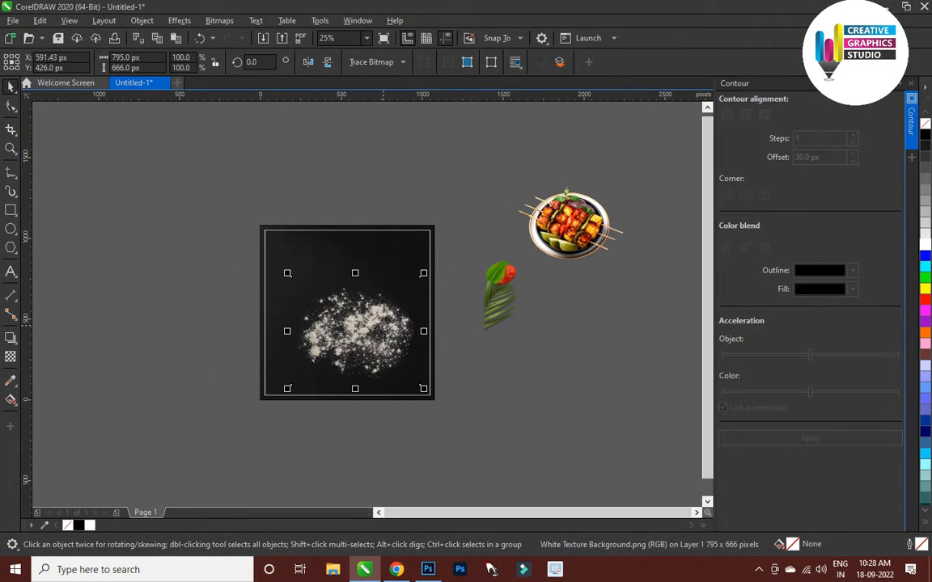
key("p")
Place the Paneer Tikka plate over the white texture, bring it to the front and enlarge it to about 700 × 481 px
left_click_drag(572, 223, 344, 309)
scroll(398, 332, "up", 2)
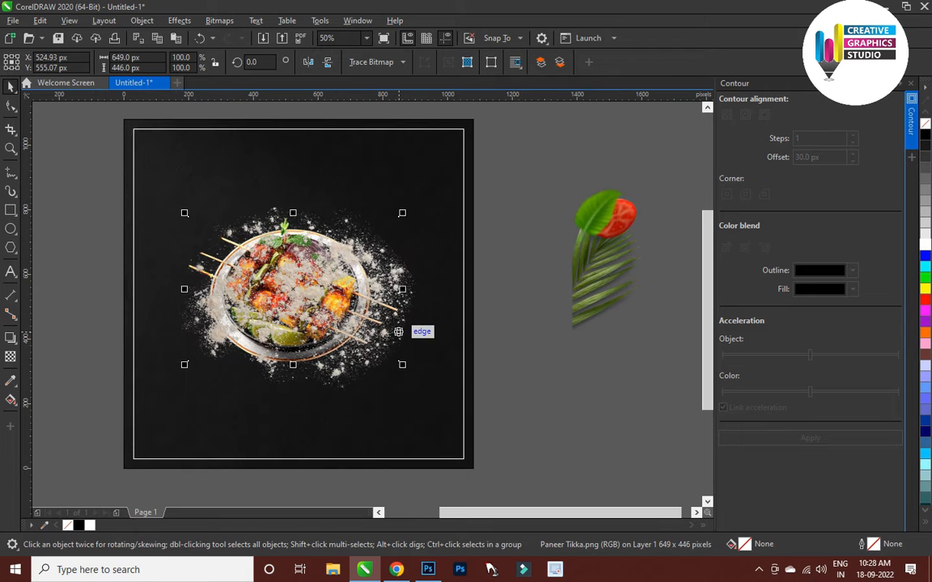
key("shift+Page_Up")
left_click_drag(403, 366, 411, 371)
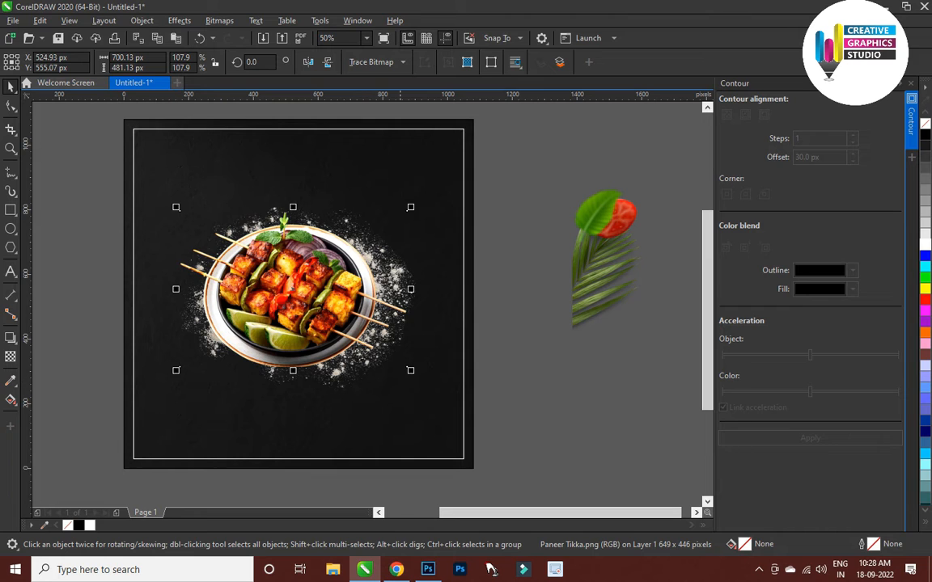
Nudge the white texture image 10 px left and 30 px down behind the plate
left_click(394, 272)
key("Left")
key("Down")
key("Down")
key("Down")
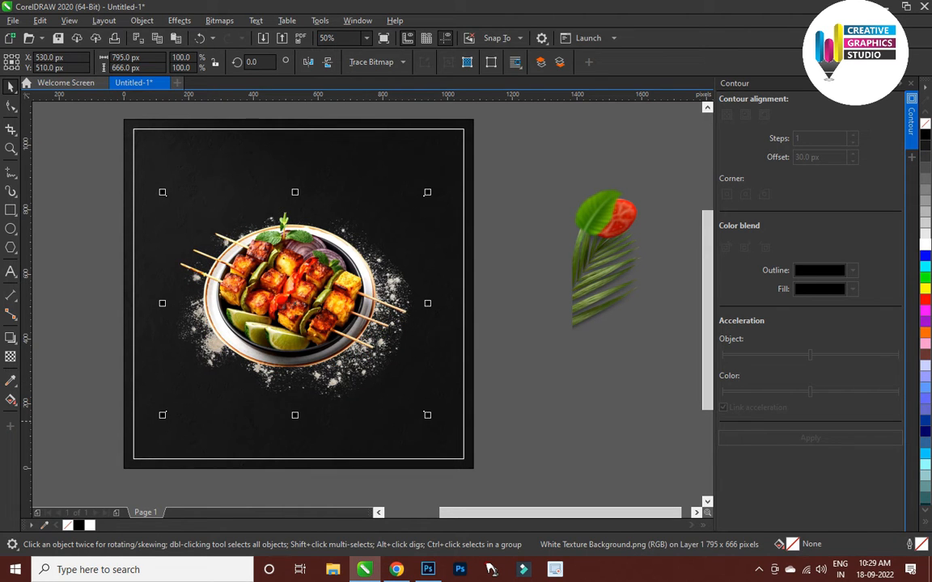
left_click_drag(427, 415, 445, 447)
key("Escape")
Place the palm leaf at the page's lower-left corner and PowerClip it inside the outer page rectangle
left_click_drag(616, 302, 167, 434)
left_click_drag(168, 434, 229, 401)
right_click(230, 401)
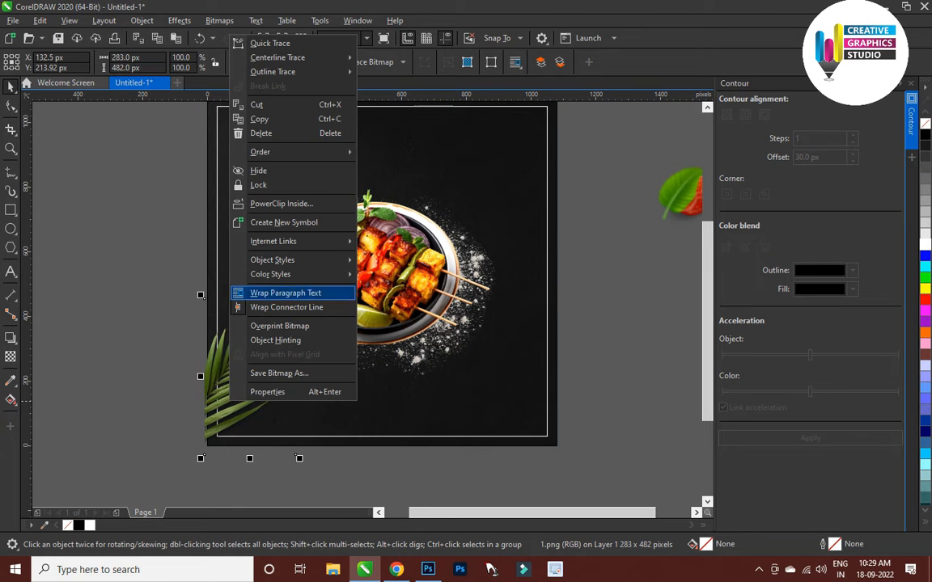
left_click(280, 203)
left_click(421, 162)
Place the green leaf on the page's upper-left edge at about 172 × 186 px and PowerClip it inside the outer page rectangle
left_click_drag(583, 184, 558, 260)
left_click_drag(649, 272, 190, 271)
scroll(190, 271, "up", 2)
left_click_drag(336, 158, 342, 151)
right_click(232, 171)
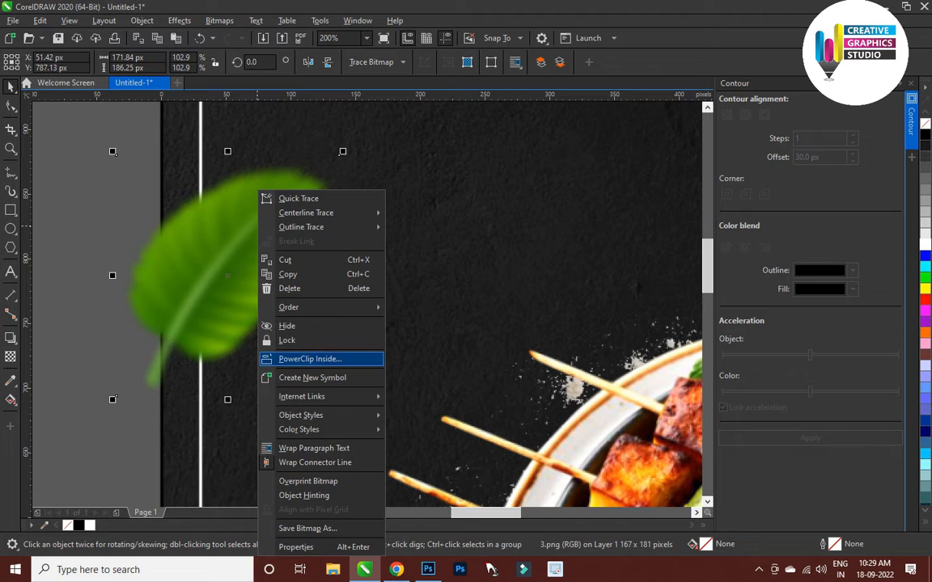
left_click(271, 324)
left_click(161, 159)
scroll(161, 159, "down", 2)
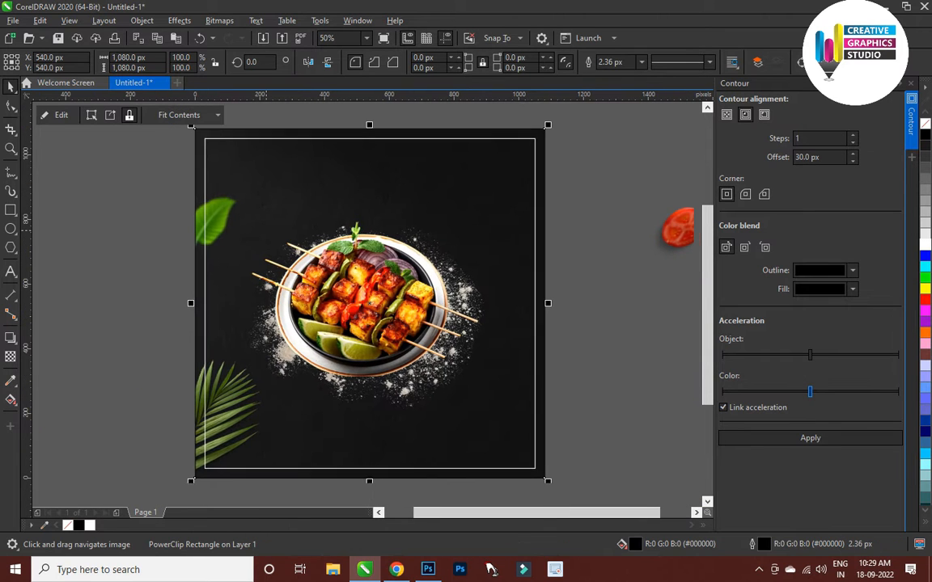
Add a second green leaf on the page's lower-right edge, clipped within the outer page rectangle
left_click_drag(181, 192, 305, 323)
left_click_drag(533, 416, 535, 398)
Place the tomato slice to the left of the plate and resize it to about 203 × 220 px
left_click_drag(685, 221, 254, 279)
left_click_drag(284, 245, 274, 256)
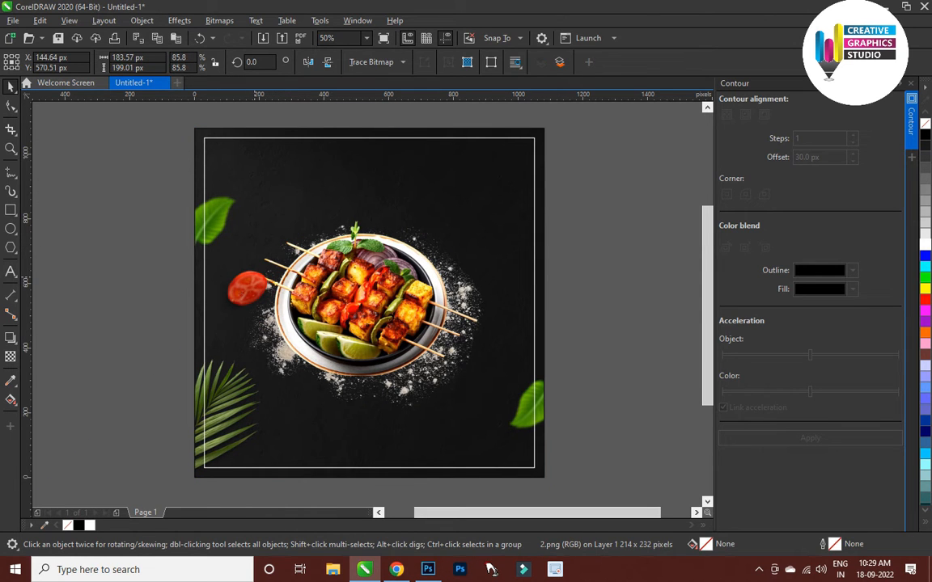
scroll(272, 292, "up", 4)
scroll(248, 301, "down", 4)
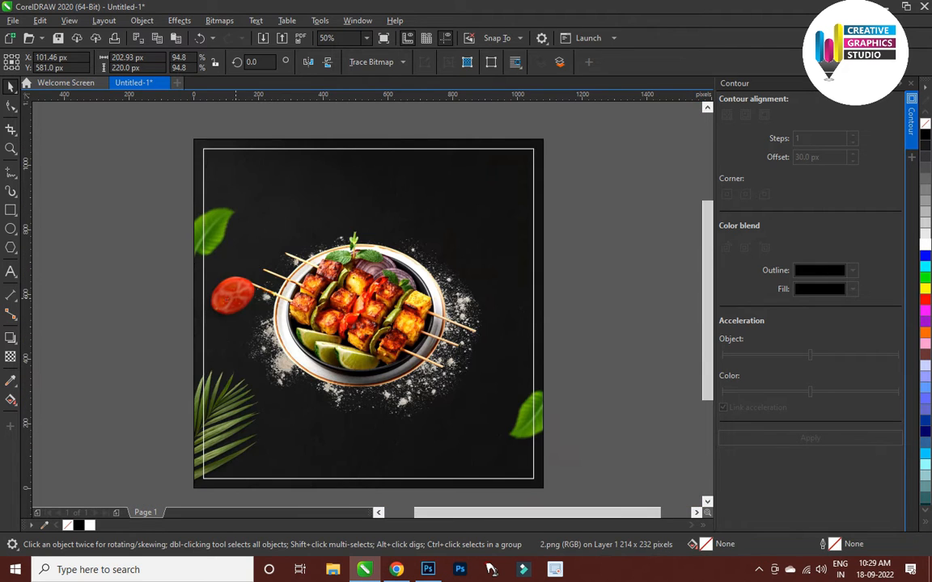
Copy the tomato slice to the page's upper-right edge and PowerClip it inside the outer page rectangle
left_click_drag(232, 297, 538, 258)
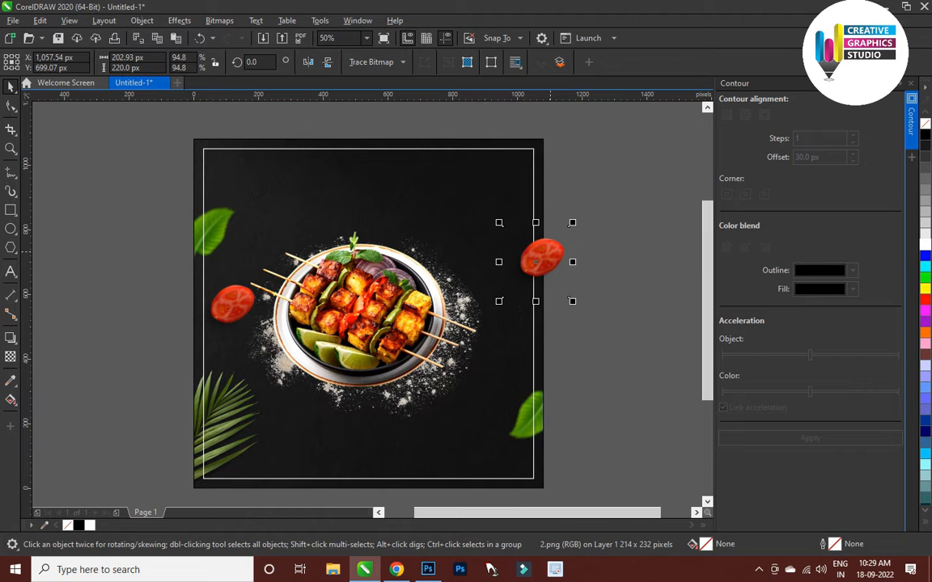
right_click(549, 259)
left_click(598, 358)
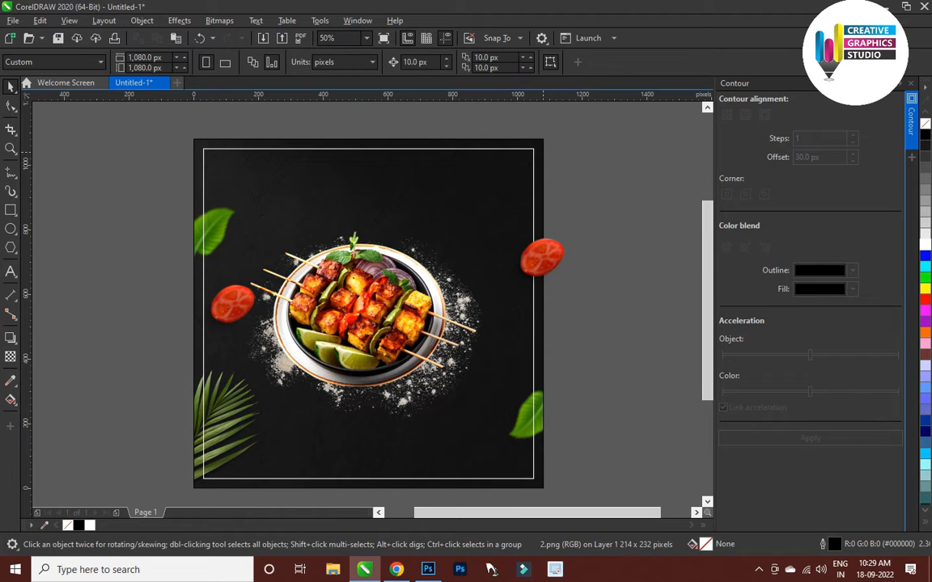
left_click(537, 144)
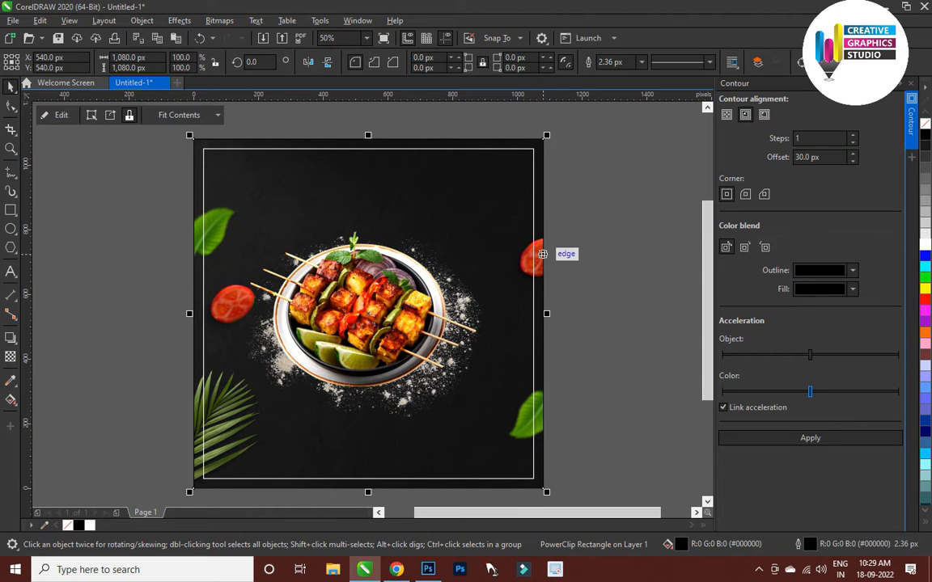
Enlarge the clipped tomato slice on the page's right edge to about 232 × 251 px
left_click(541, 254, "ctrl")
left_click_drag(499, 302, 491, 312)
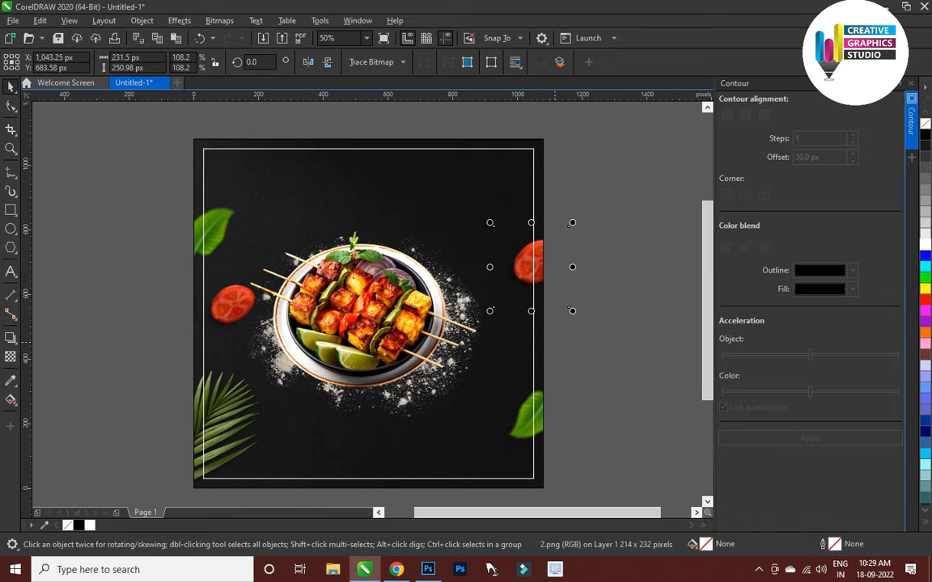
left_click(610, 213)
Paste the ORDER HERE! delivery group with the Swiggy and Zomato logos and place it near the page's bottom middle
left_click_drag(609, 218, 554, 223)
left_click_drag(355, 292, 477, 261)
scroll(399, 295, "down", 1)
scroll(413, 278, "up", 1)
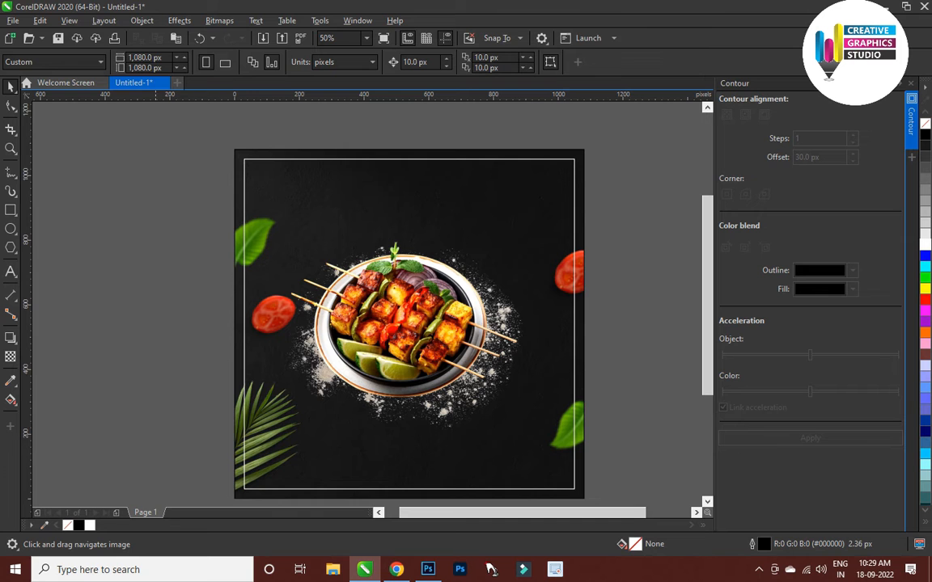
left_click_drag(494, 390, 492, 373)
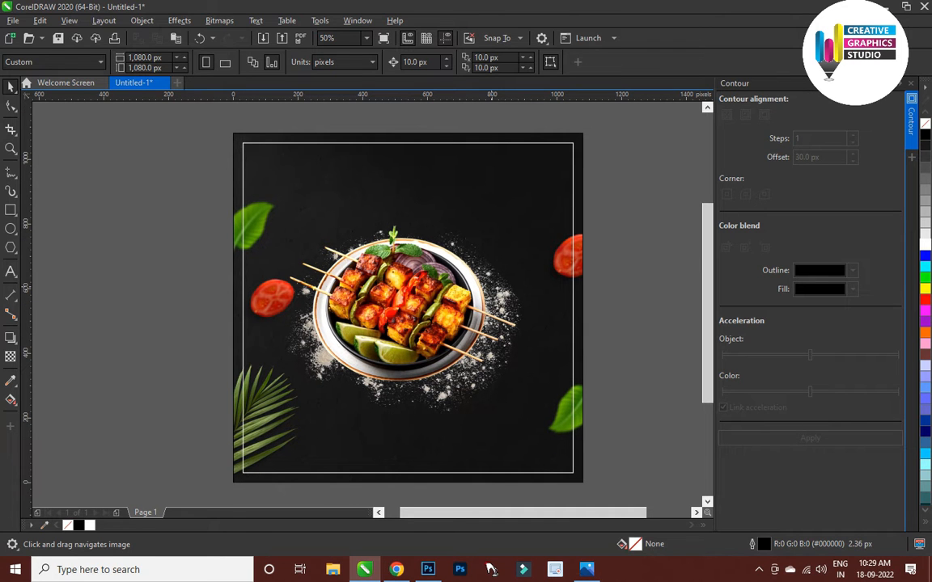
key("ctrl+v")
scroll(495, 426, "up", 1)
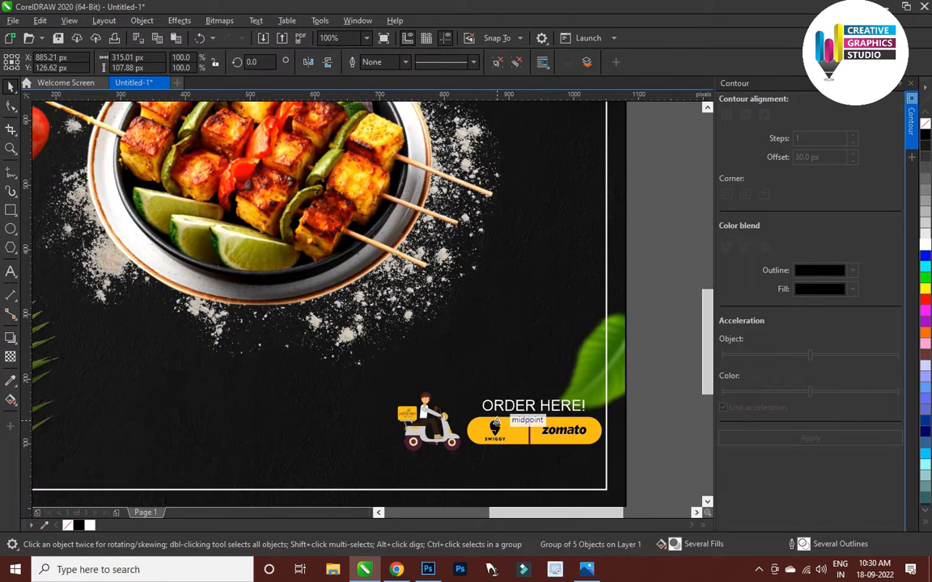
left_click_drag(497, 421, 365, 402)
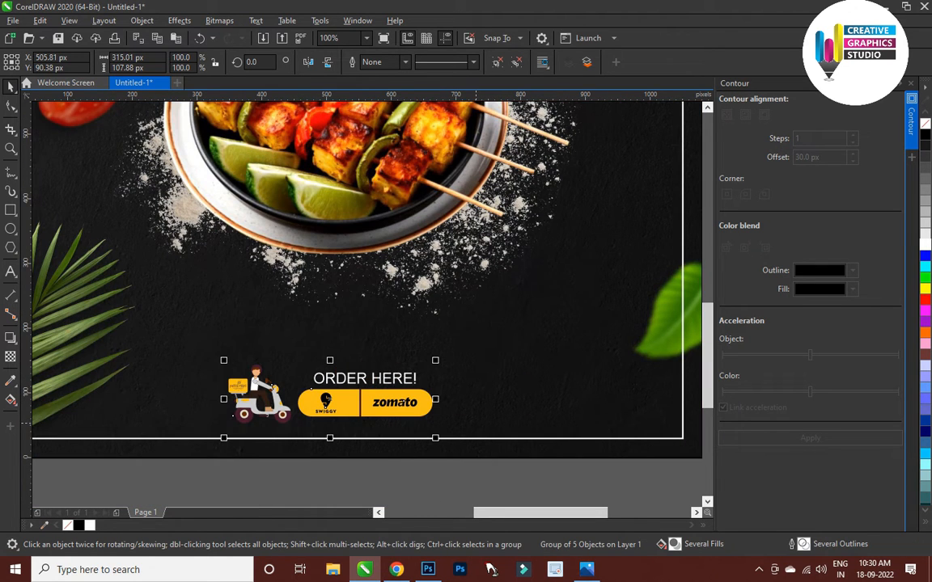
Reduce the ORDER HERE! group to about 275 × 94 px, raise it slightly and centre it horizontally on the inner frame
scroll(475, 425, "down", 1)
left_click_drag(457, 432, 455, 394)
left_click(574, 408, "shift")
key("c")
key("Escape")
Draw a rectangle about 1,190 × 97 px across the page's bottom edge, extending past both sides
mouse_move(266, 407)
left_mouse_down()
mouse_move(267, 375)
mouse_move(235, 383)
mouse_move(614, 443)
left_mouse_up()
key("space")
scroll(431, 388, "up", 1)
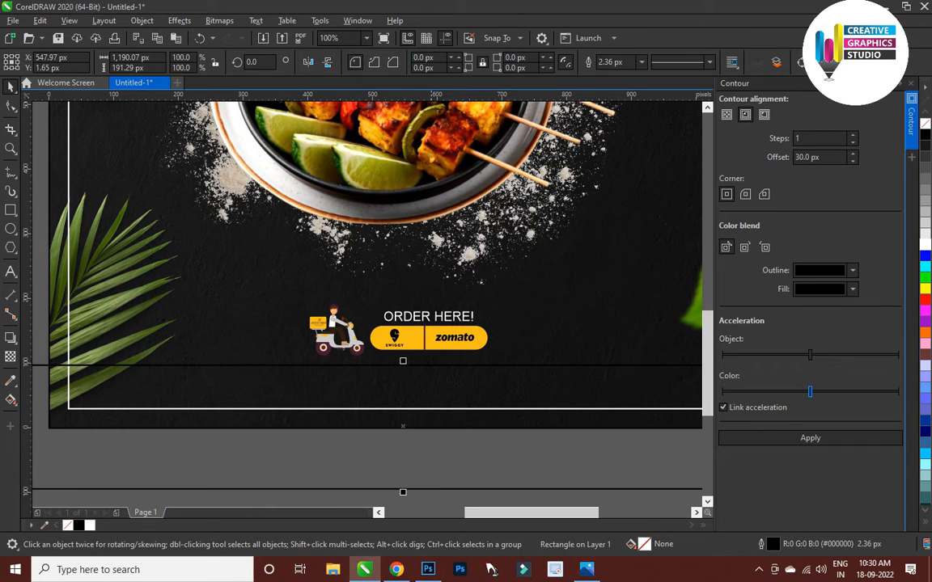
left_click_drag(406, 489, 411, 430)
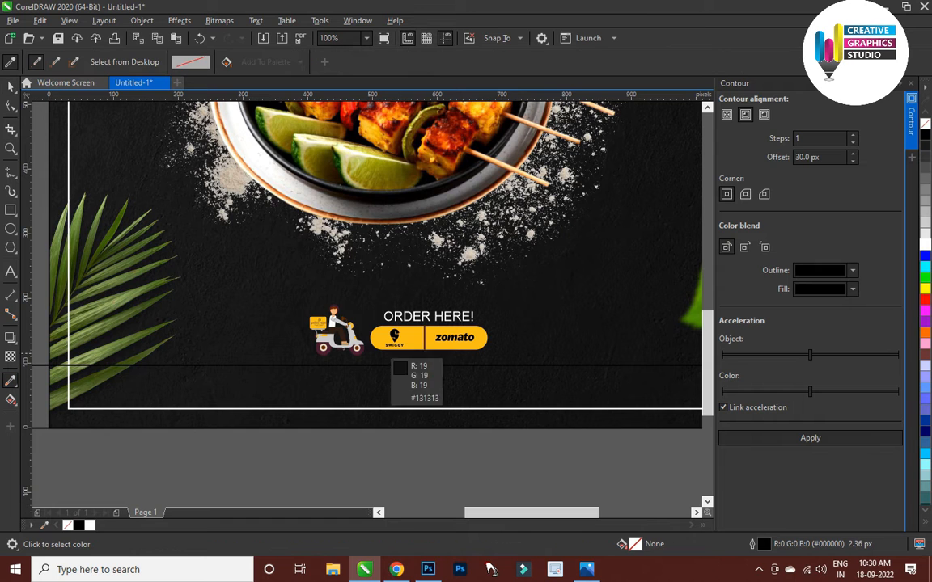
Fill the bottom bar with the amber sampled from the delivery logo button and PowerClip it inside the outer page rectangle
left_click(419, 341)
left_click(412, 388)
scroll(341, 392, "down", 2)
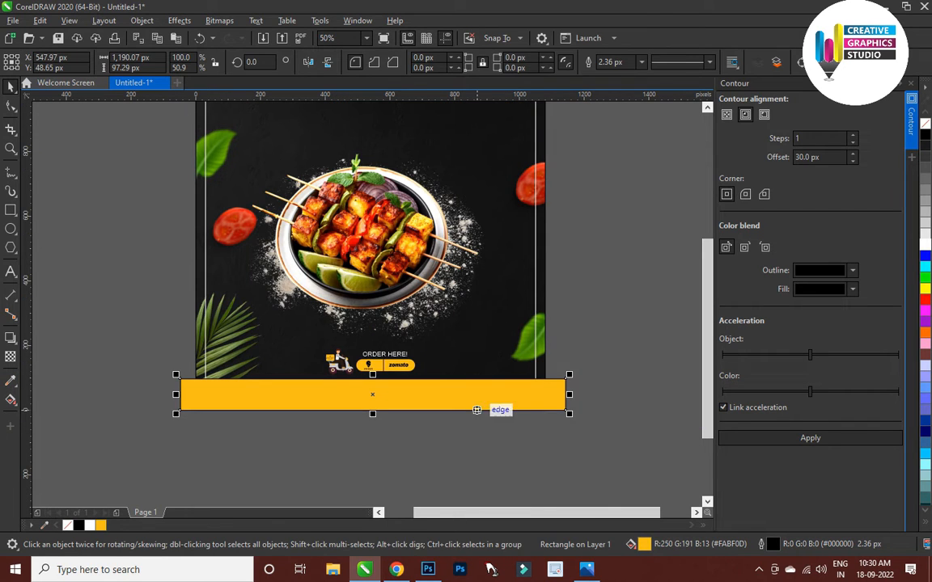
right_click(537, 393)
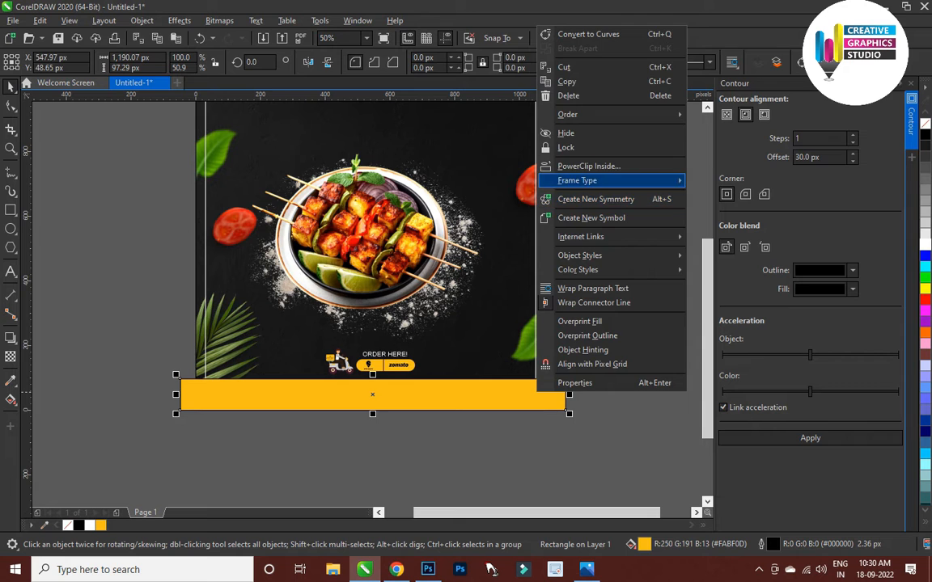
left_click(588, 166)
left_click(495, 349)
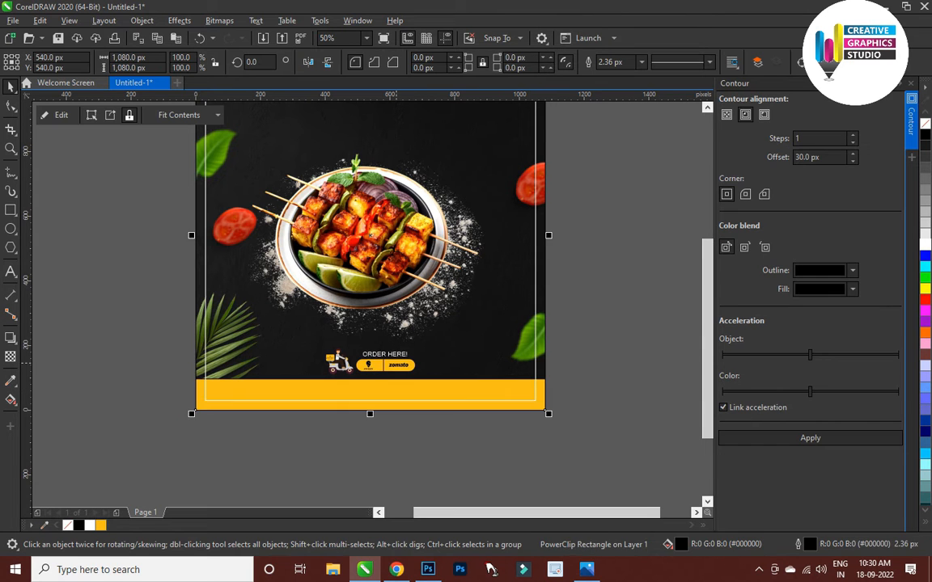
Reduce the clipped bottom bar's height to about 81 px and fill it white
left_click_drag(412, 399, 421, 423)
left_click(398, 419, "ctrl")
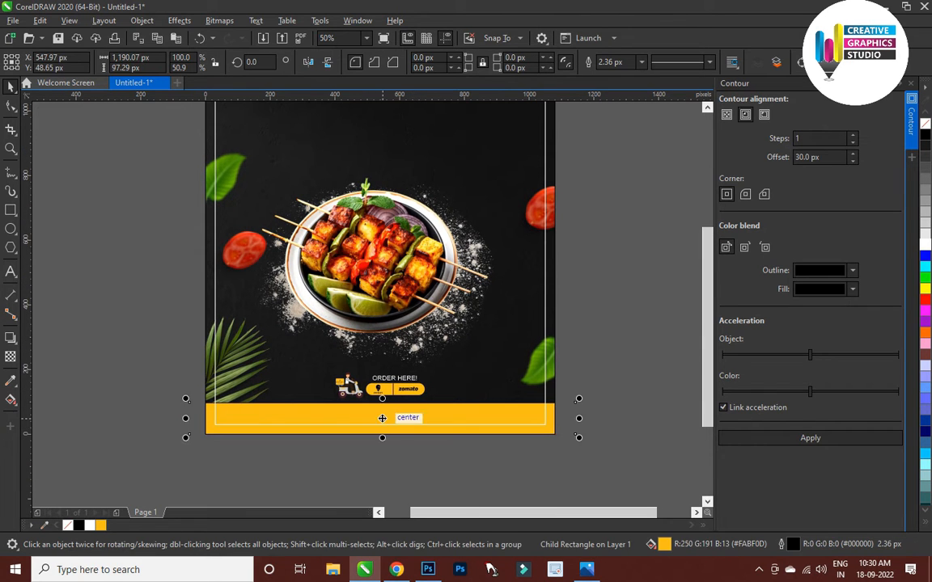
scroll(379, 419, "up", 1)
left_click_drag(388, 382, 395, 399)
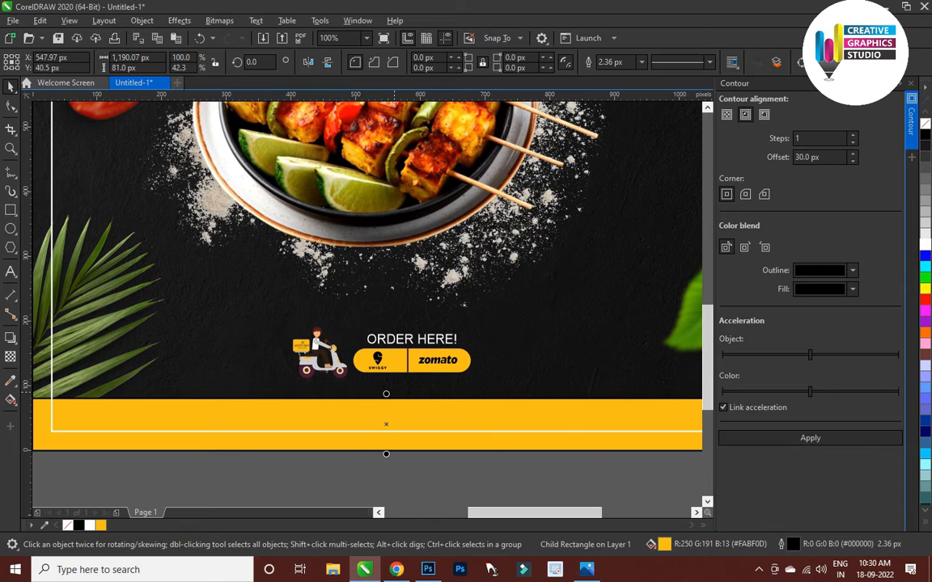
left_click(925, 245)
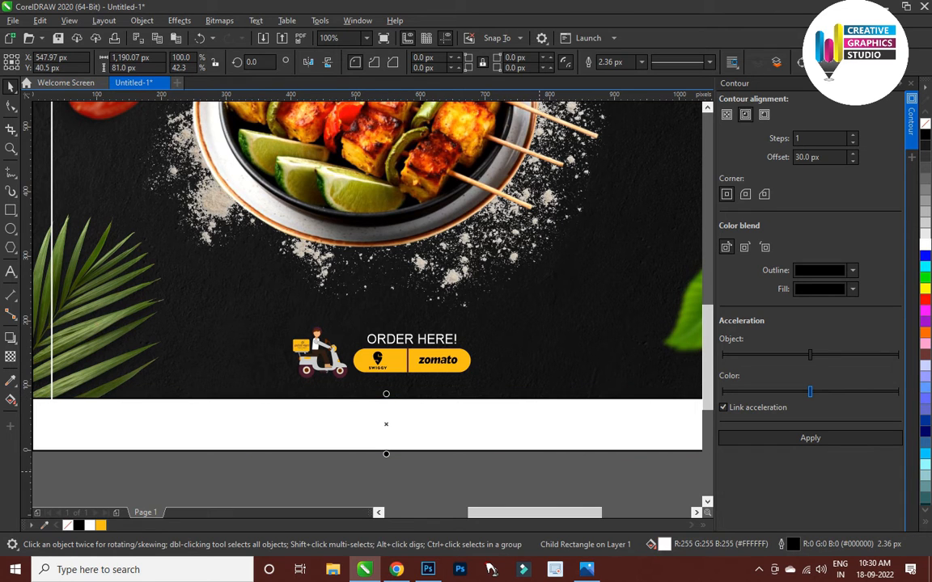
Set the inner border frame's outline colour to yellow (#FFFF00)
key("Escape")
left_click(49, 433)
right_click(925, 289)
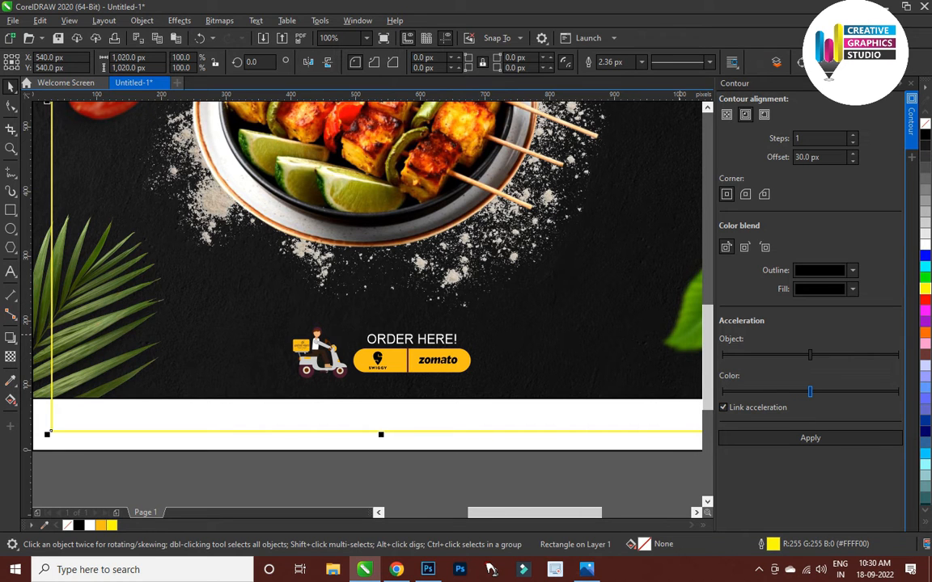
Lower the ORDER HERE! group to just above the white bar, enlarge it slightly and centre it horizontally on the frame
left_click_drag(454, 360, 455, 379)
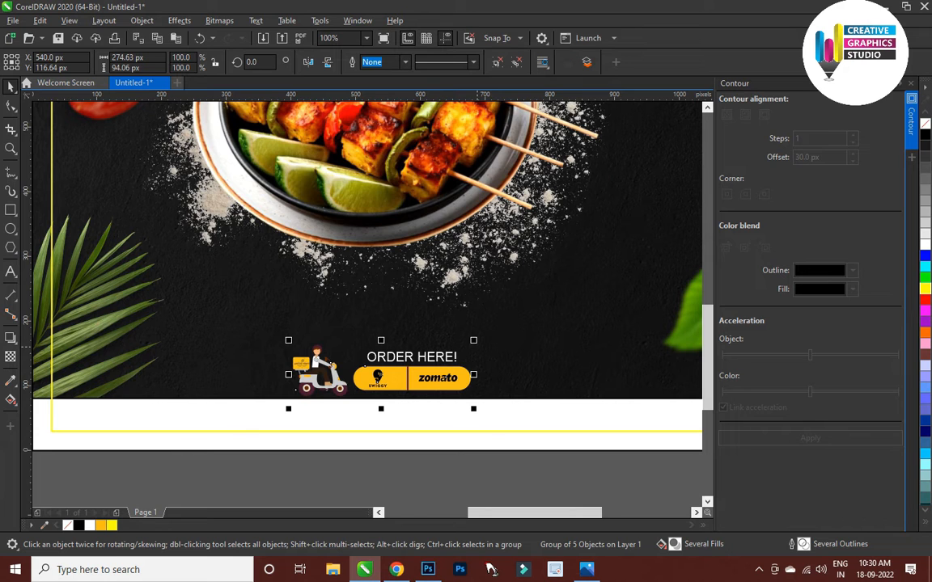
left_click_drag(474, 340, 486, 334)
left_click(475, 431, "shift")
key("c")
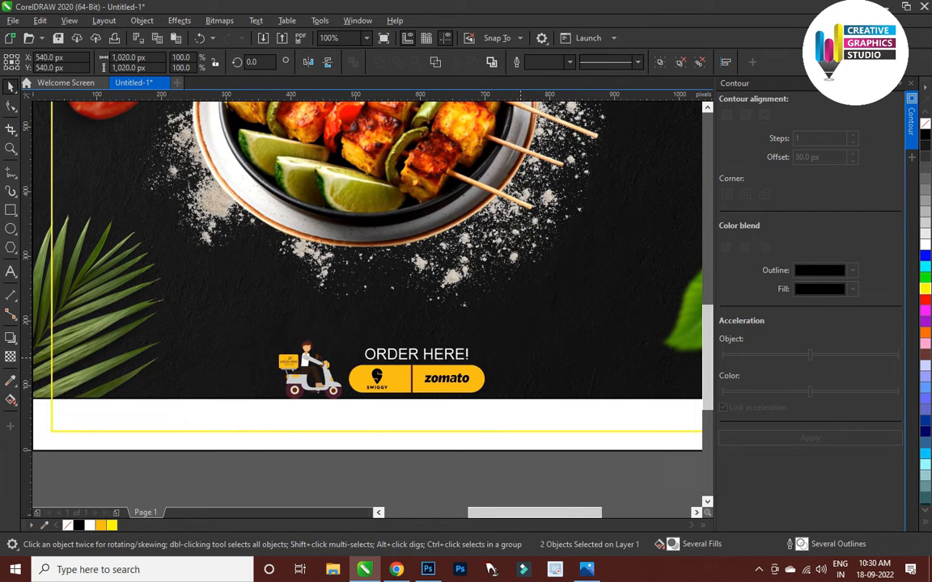
scroll(460, 362, "down", 1)
key("Escape")
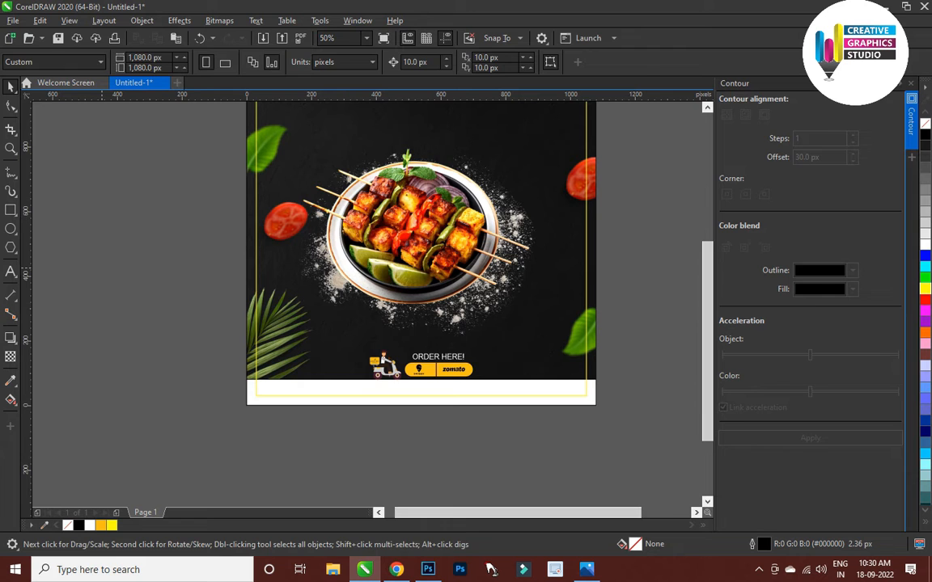
Start the address text on the white bar with "Add.:" and set it to Open Sans at 10 pt
key("F8")
scroll(309, 384, "up", 1)
left_click(260, 392)
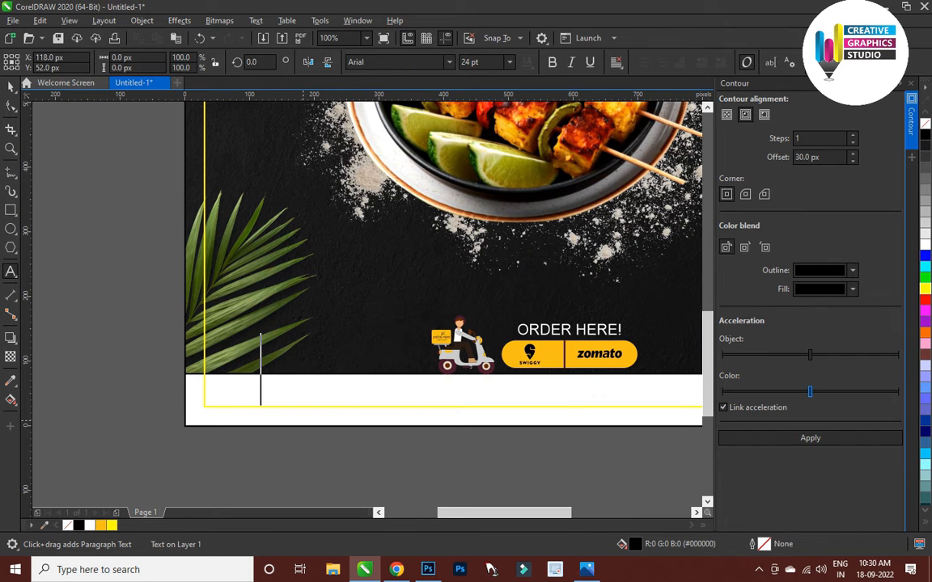
type("Add.")
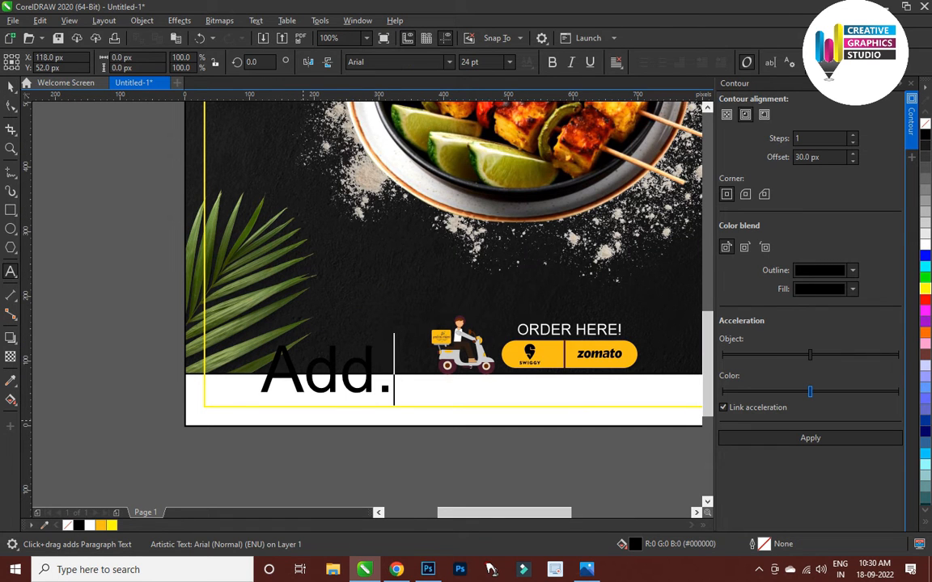
key("ctrl+space")
key("ctrl+shift+f")
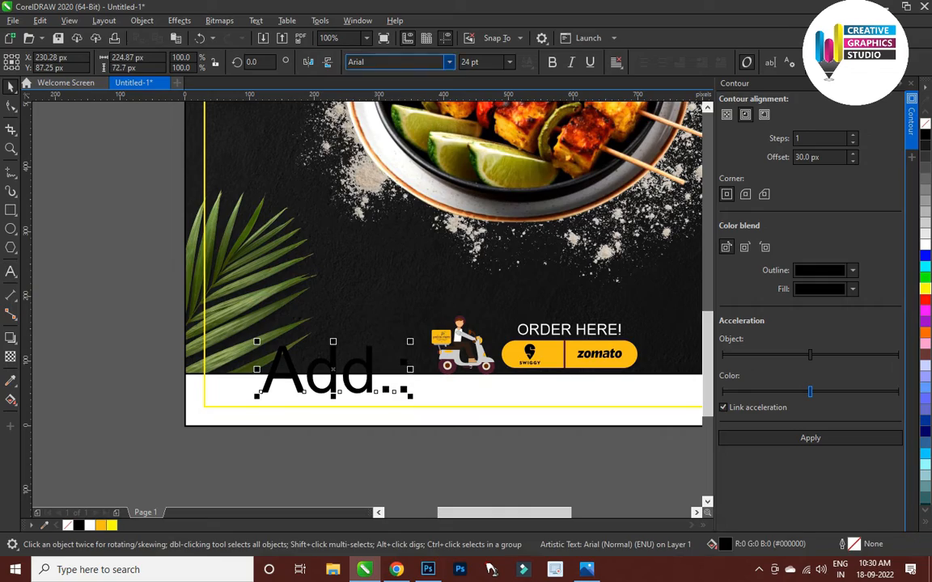
key("Tab")
type("12")
key("Return")
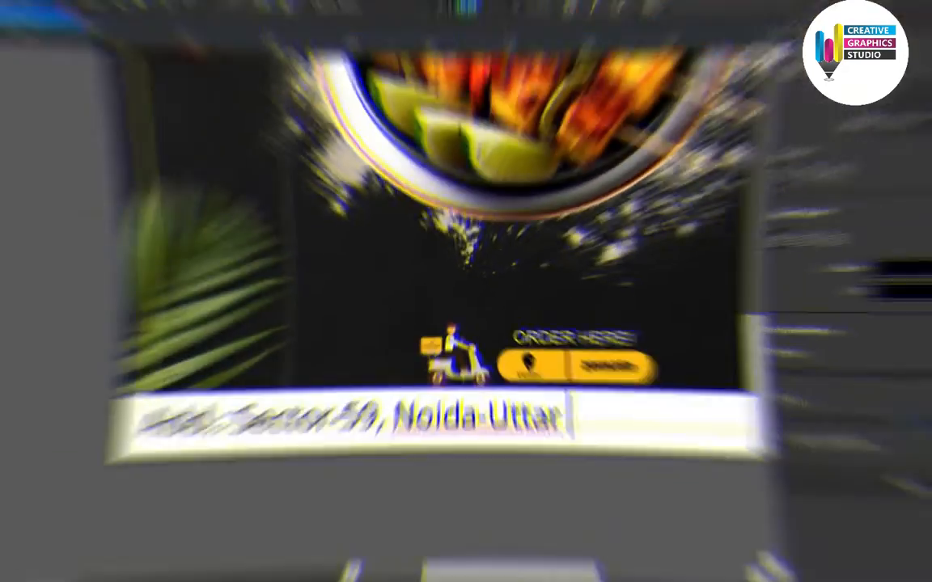
Complete the address line with the state and postal code, adding a space before the state name
type("P")
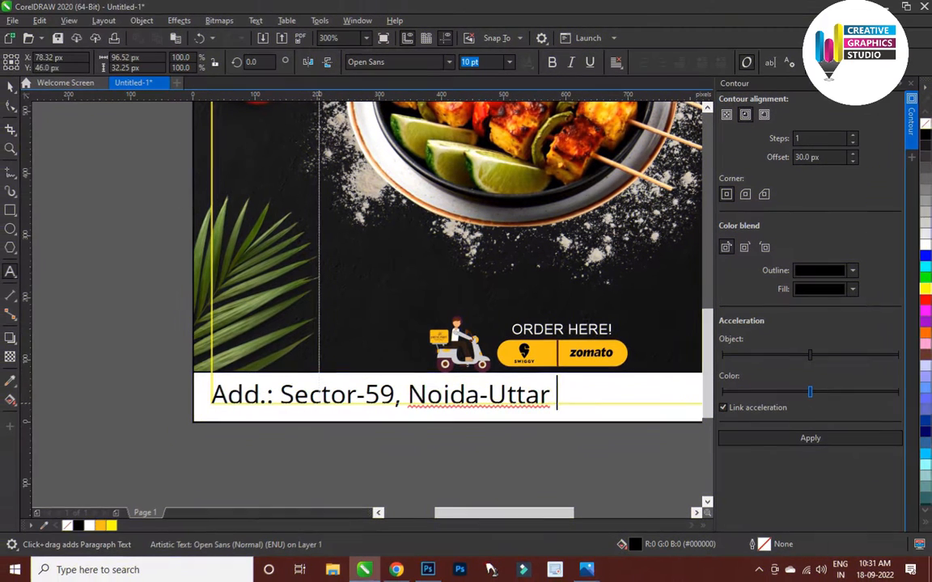
type("rades")
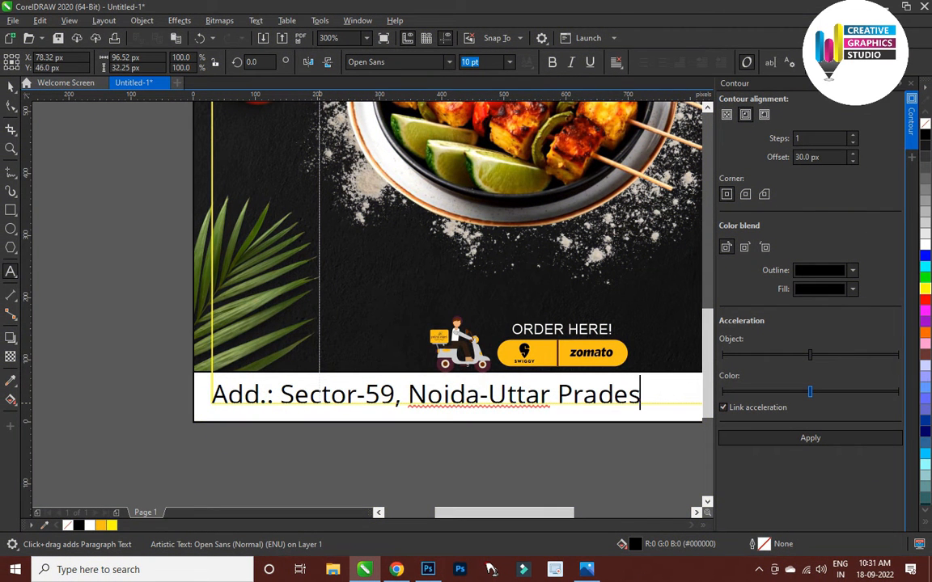
key("ctrl+Left")
key("ctrl+Left")
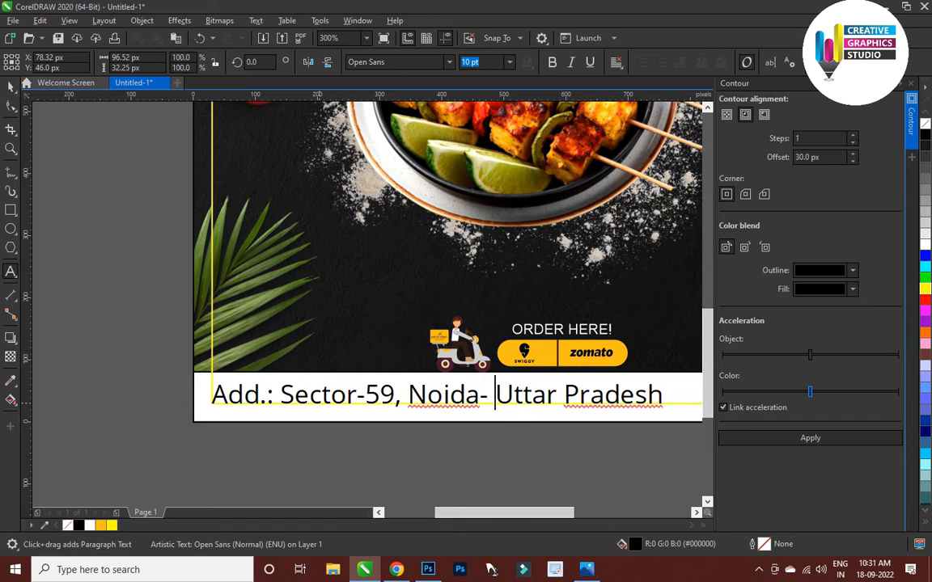
key("End")
type("- 201301")
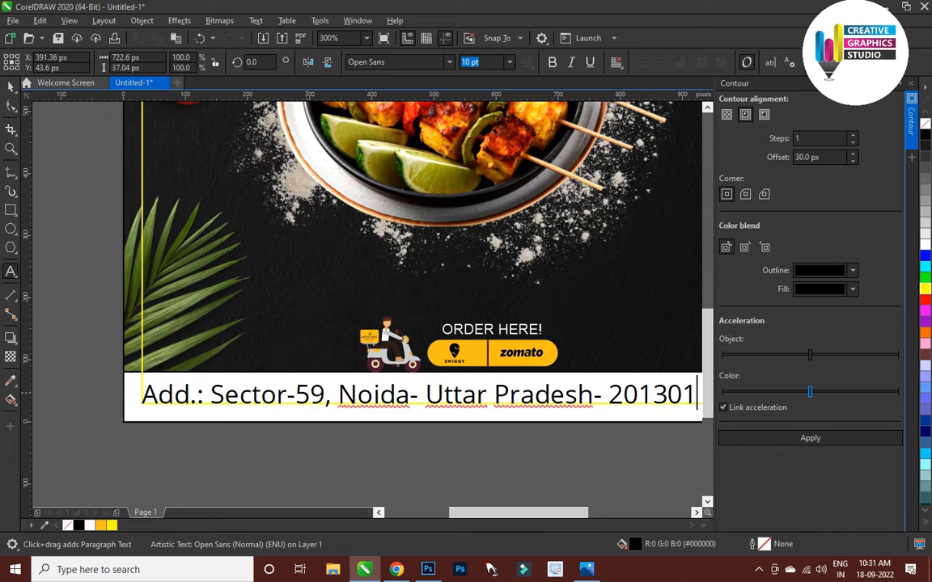
Centre the address line horizontally on the white bar, aligned to the inner frame
key("ctrl+space")
scroll(345, 406, "down", 2)
scroll(398, 407, "up", 1)
left_click(489, 402, "shift")
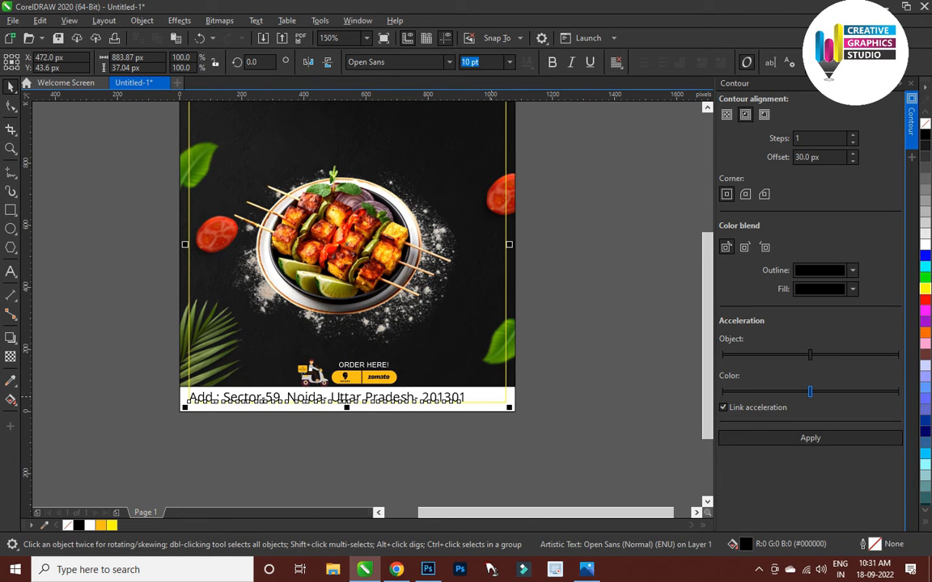
key("Escape")
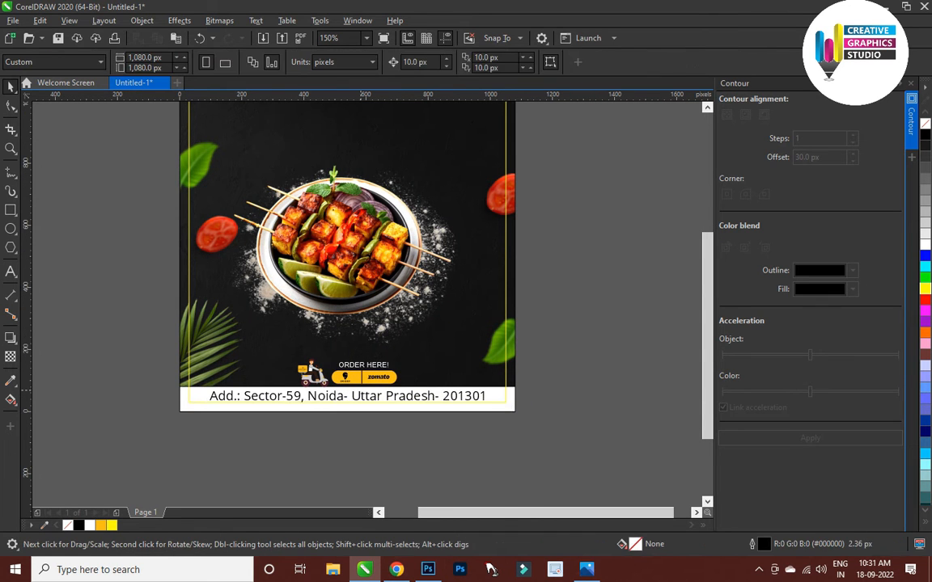
Set the address line's font size to 8 pt and centre it horizontally on the inner frame again
scroll(359, 399, "up", 2)
left_click(310, 389)
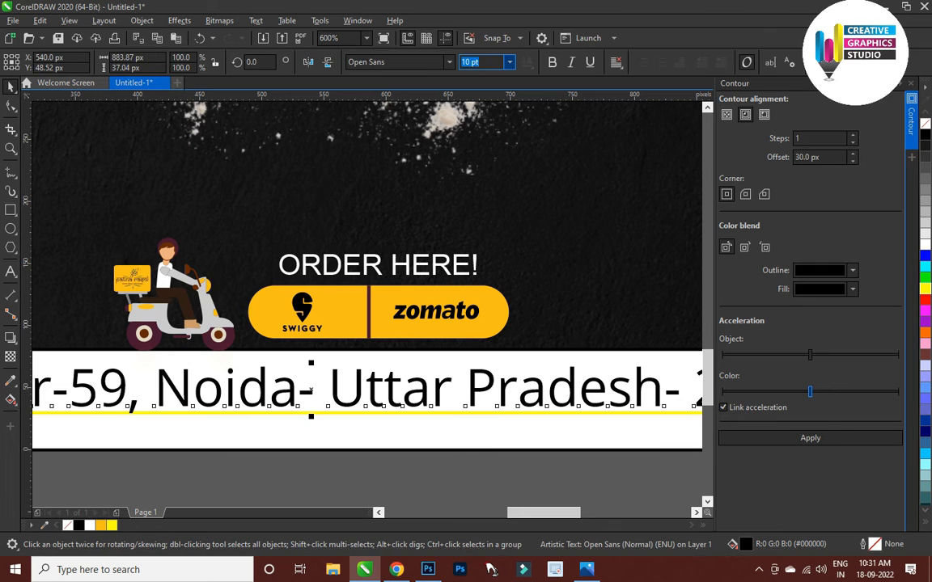
type("8")
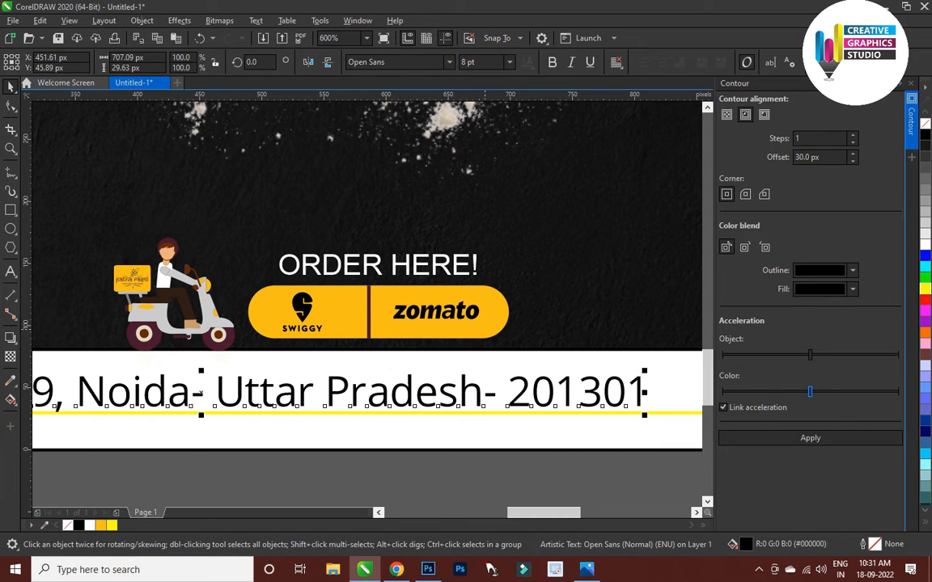
left_click(364, 414, "shift")
key("shift+F4")
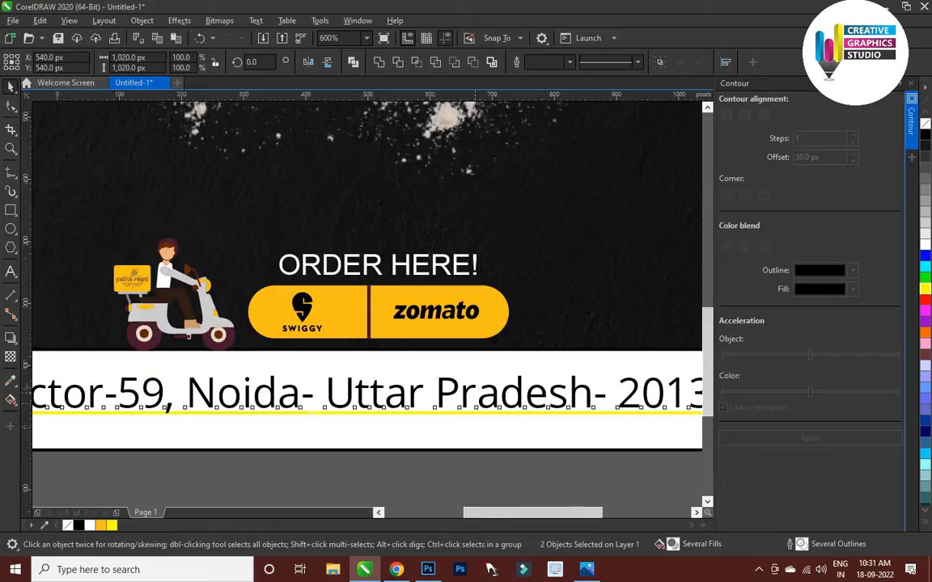
key("Escape")
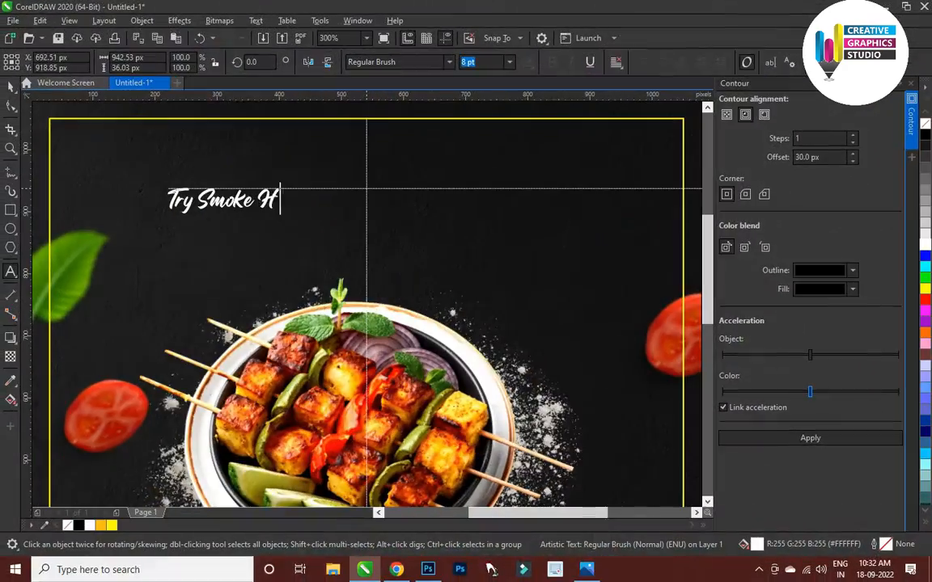
Complete the white Regular Brush headline above the plate as "Try Smoke Hot" and enlarge it to about 448 × 89 px
type("ot")
key("ctrl+space")
left_click_drag(301, 217, 455, 256)
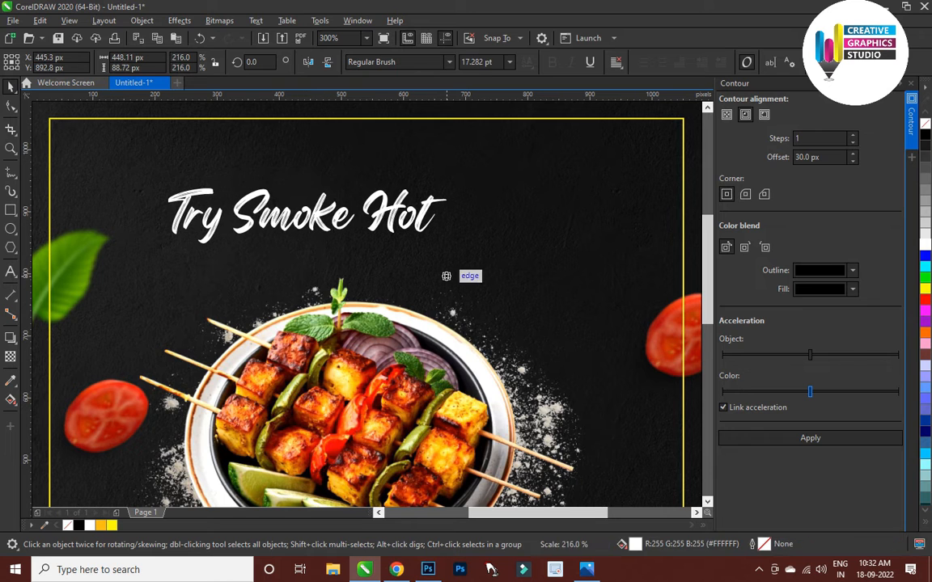
Centre the "Try Smoke Hot" headline horizontally and reduce it to about 355 × 70 px above the "Paneer Tikka at Noida" line
key("ctrl+a")
key("c")
scroll(427, 348, "down", 1)
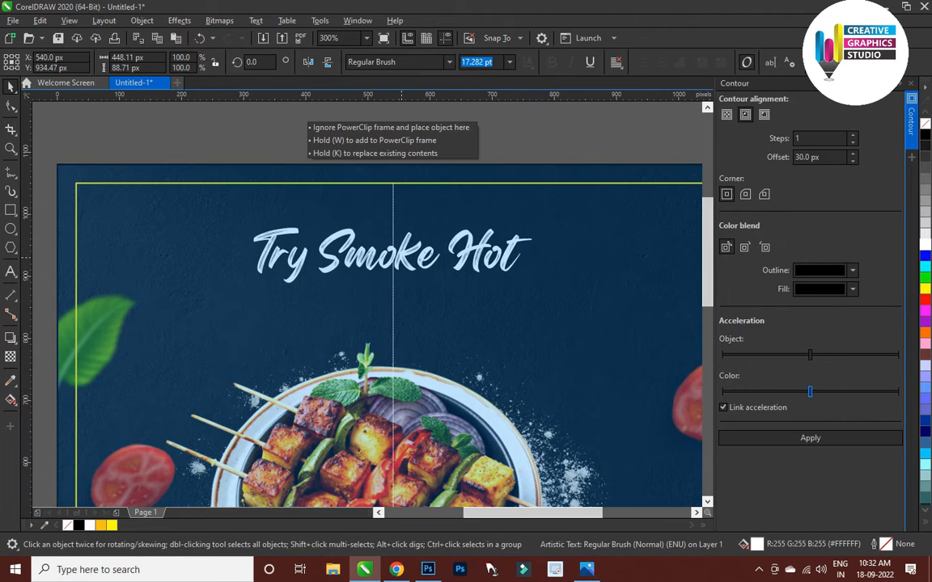
left_click_drag(401, 258, 404, 254)
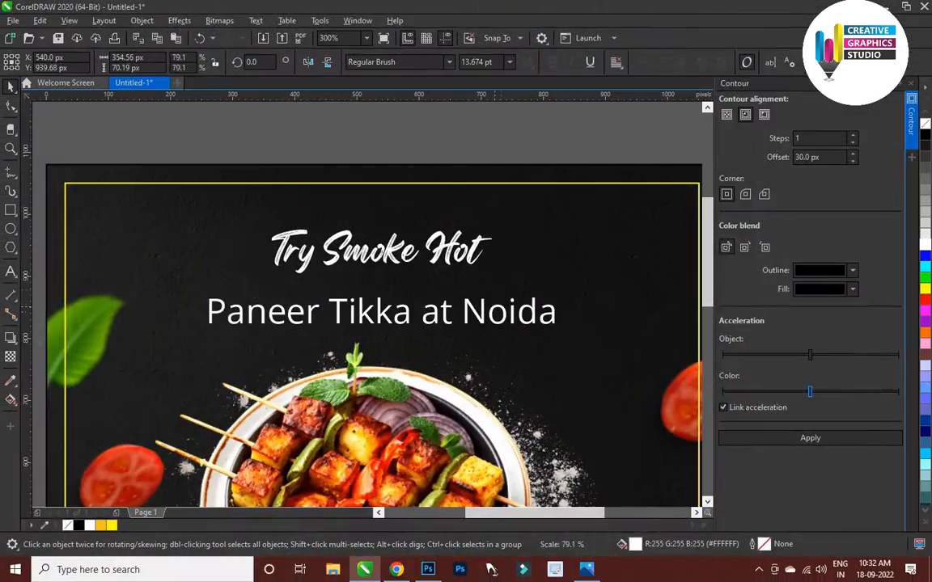
key("Escape")
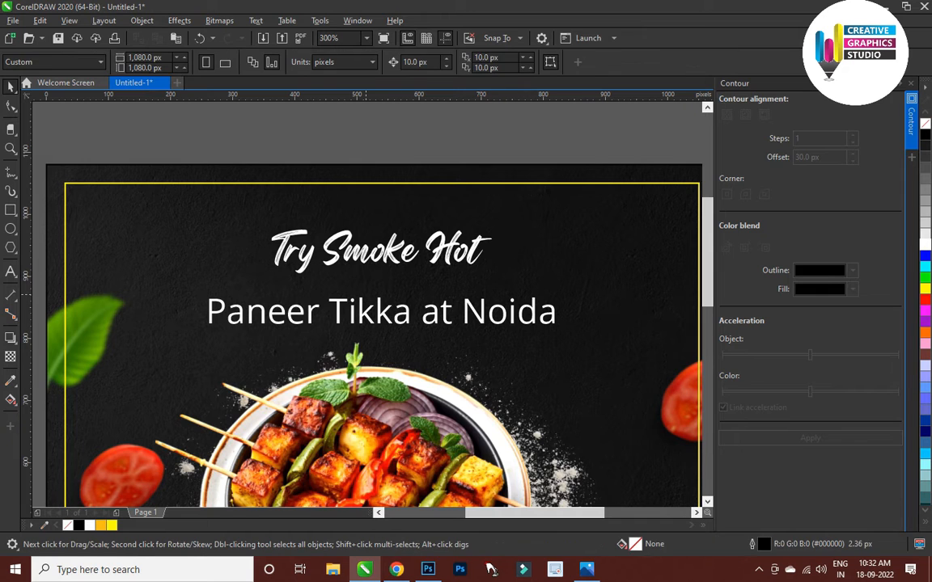
Frame the "Paneer Tikka at Noida" line with a rectangle contoured 15 px outward, separating the contour and deleting the inner rectangle
left_click(363, 310)
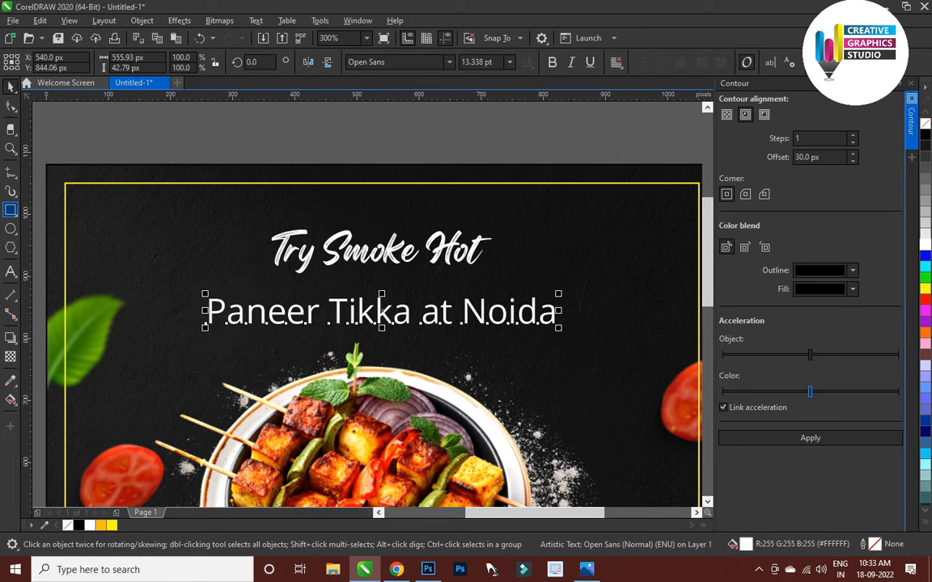
left_click(11, 209)
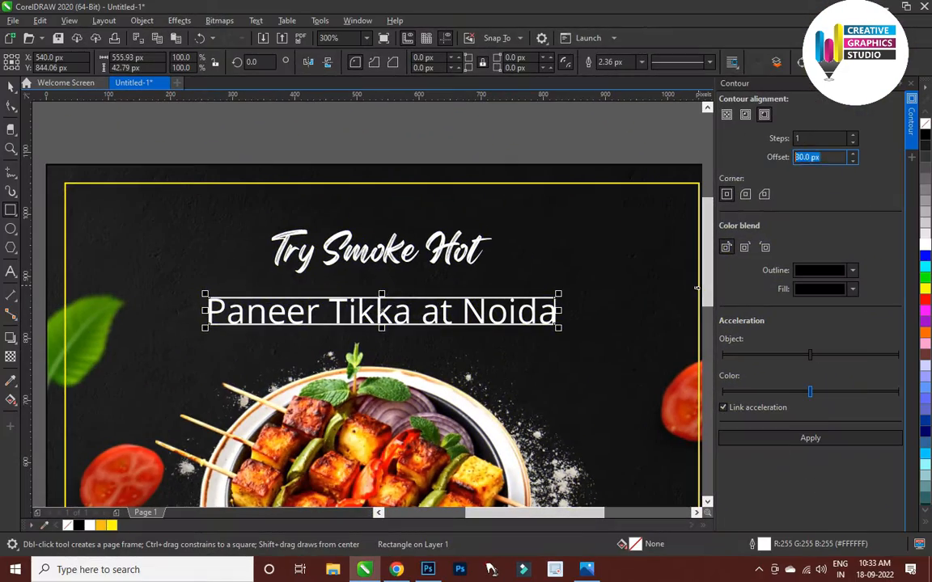
type("15")
key("Return")
scroll(561, 301, "up", 2)
right_click(565, 287)
left_click(610, 296)
key("space")
left_click(530, 275)
left_click(530, 280)
key("Delete")
Fill the rectangle around "Paneer Tikka at Noida" with yellow and place it behind the text
left_click(575, 287)
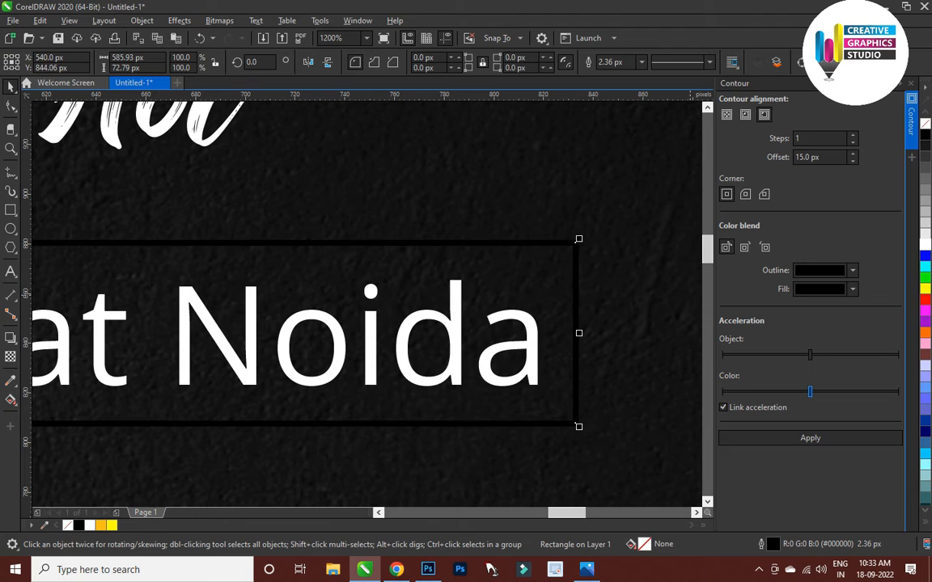
left_click(925, 289)
key("ctrl+Page_Down")
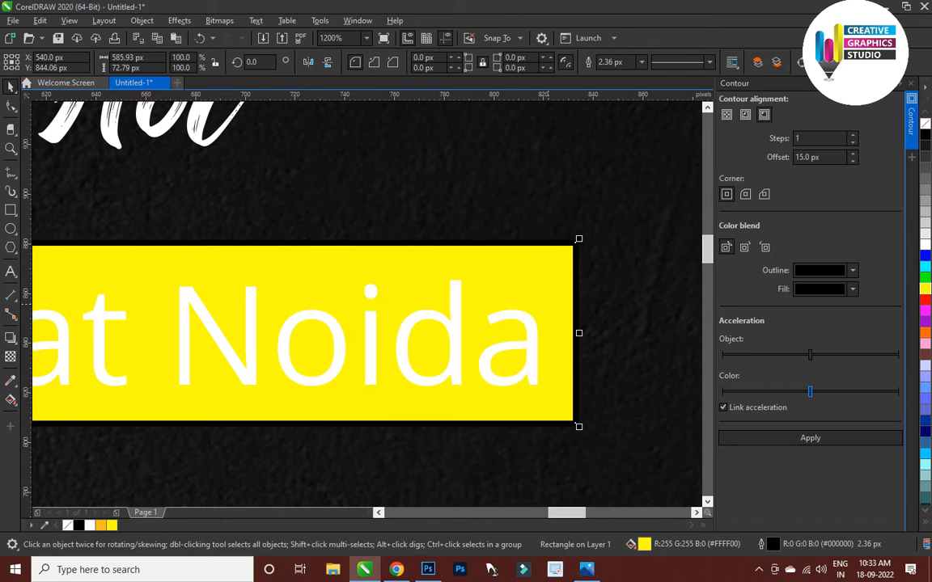
Make the "Paneer Tikka at Noida" text black and bold
scroll(547, 318, "down", 2)
left_click(541, 338)
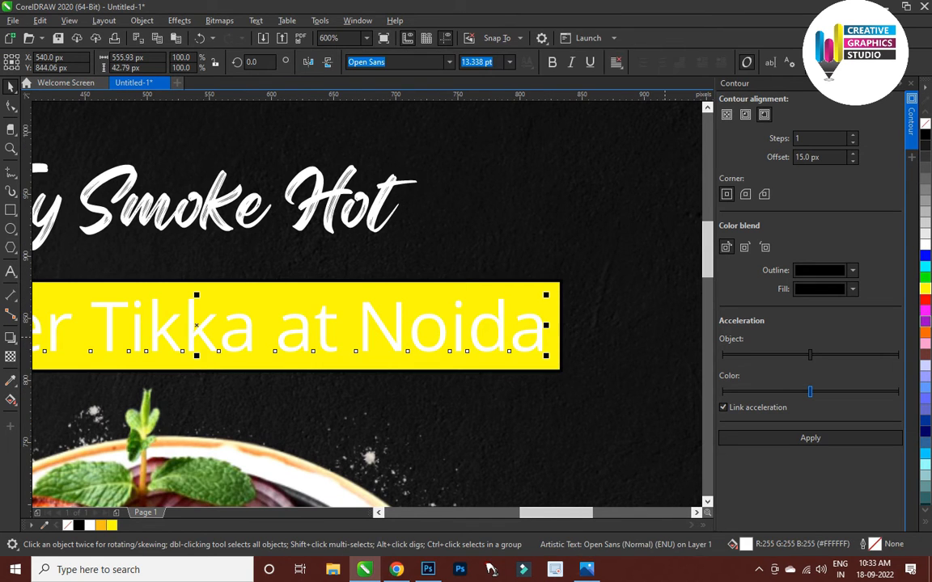
left_click(925, 135)
scroll(570, 304, "down", 2)
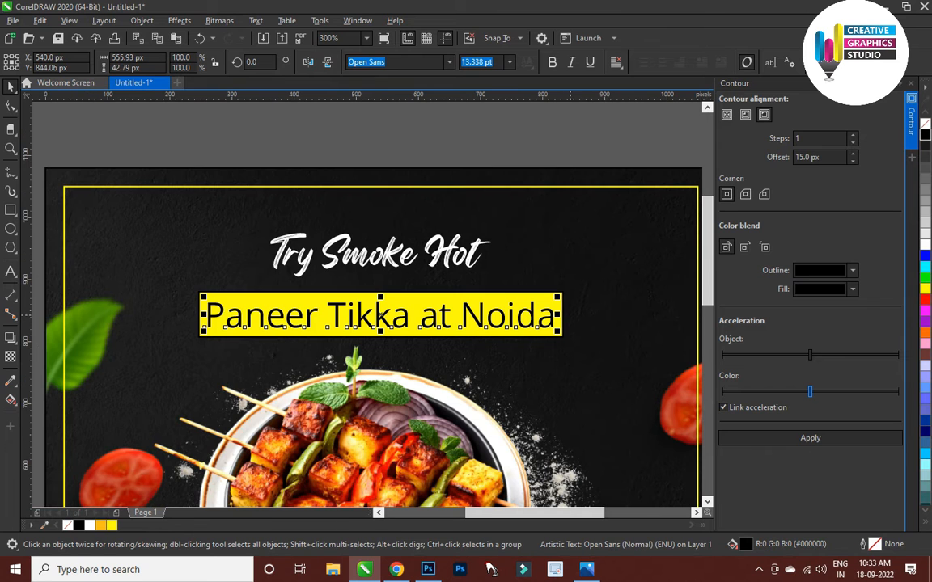
left_click(552, 61)
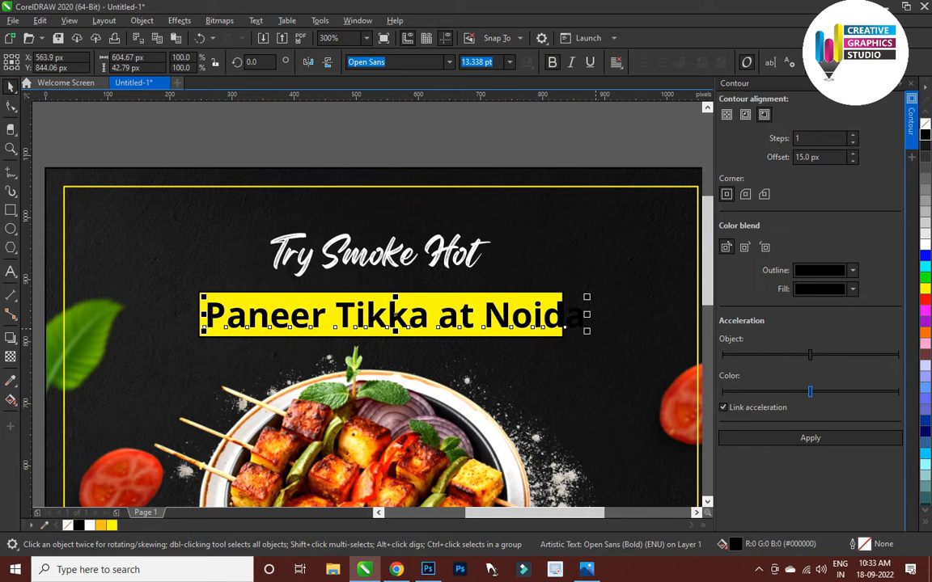
key("Escape")
Recolour the banner behind "Paneer Tikka at Noida" to orange #FABF0D and slant both its ends into a parallelogram
left_click(541, 323)
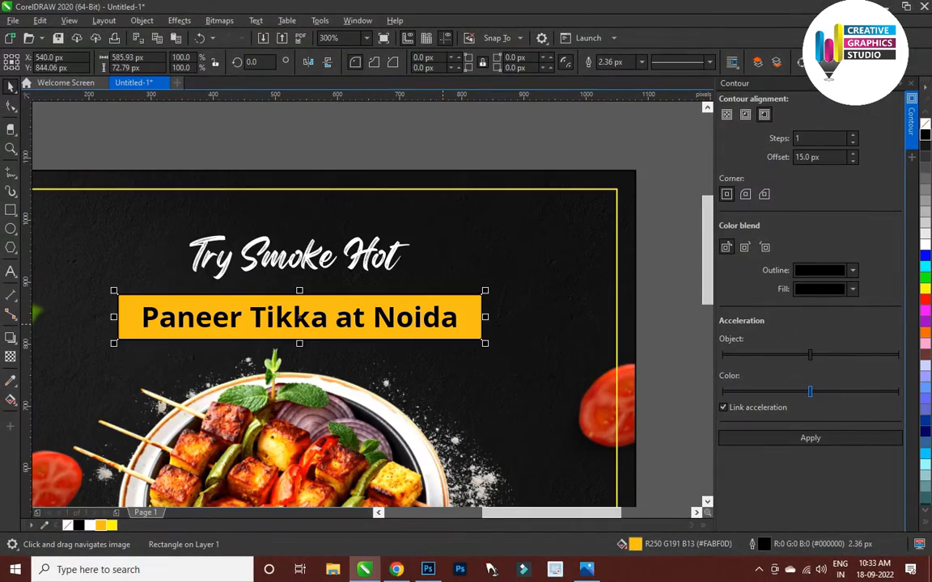
key("F10")
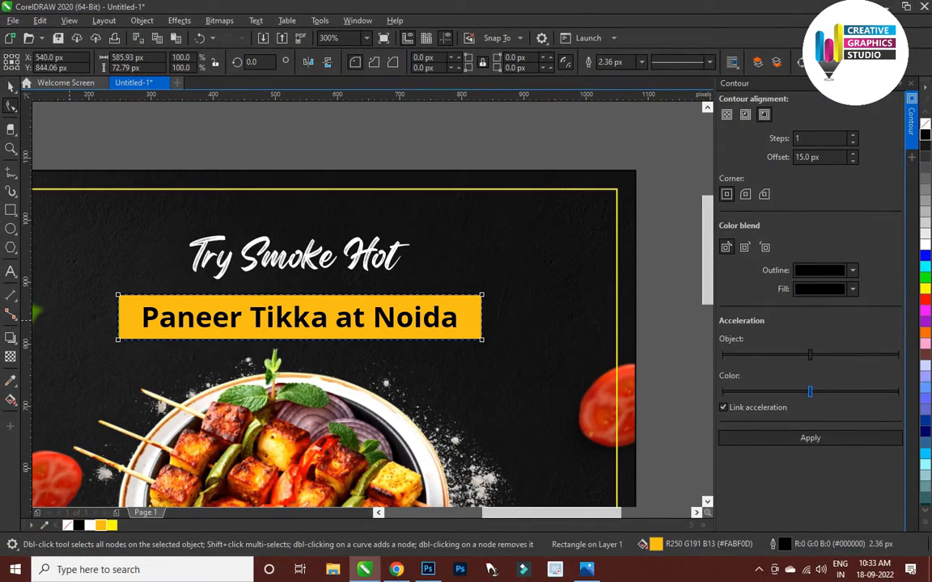
key("ctrl+q")
left_click_drag(119, 295, 106, 295)
left_click_drag(481, 340, 494, 339)
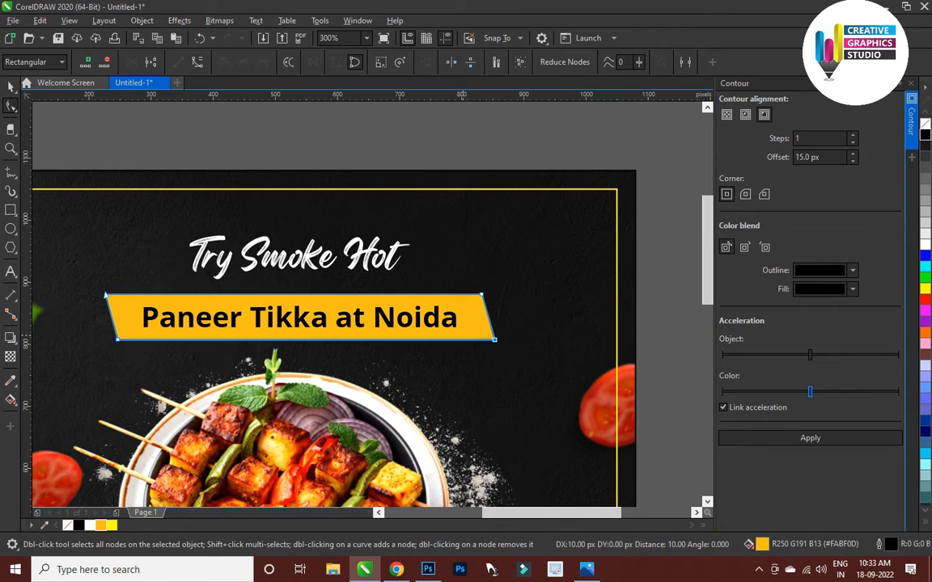
key("space")
Add a one-step outside contour with a 20 px offset to the orange banner and break the contour apart
left_click_drag(422, 334, 473, 335)
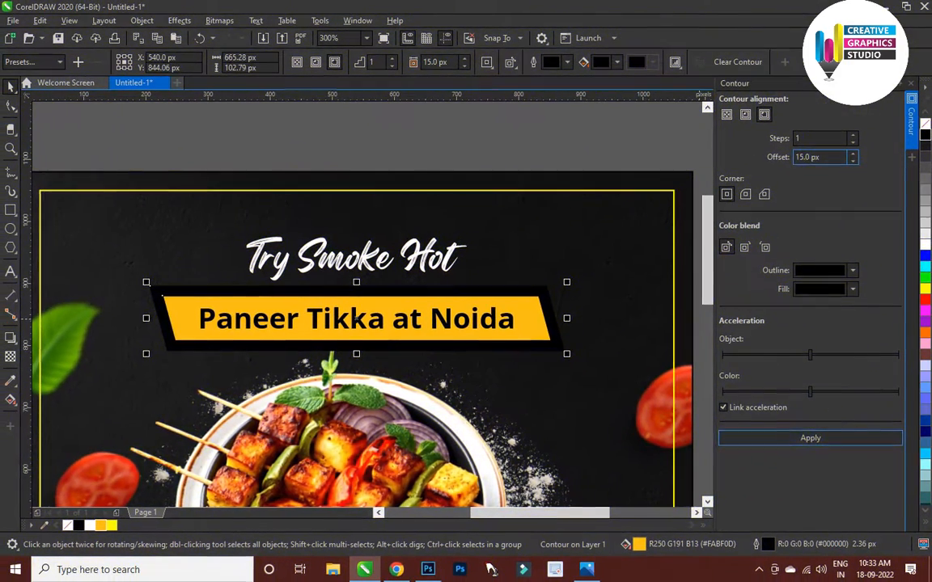
double_click(809, 161)
type("20")
key("Return")
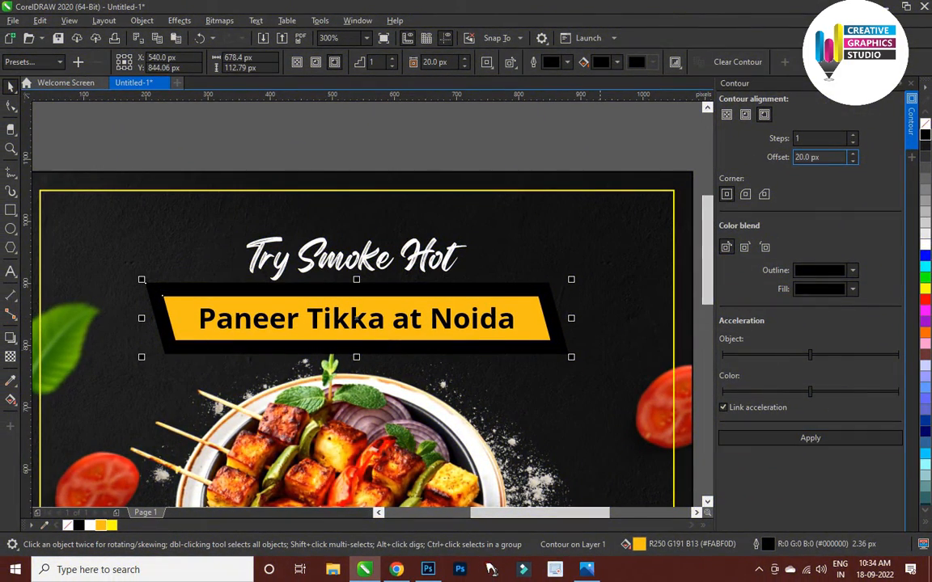
right_click(538, 351)
left_click(566, 358)
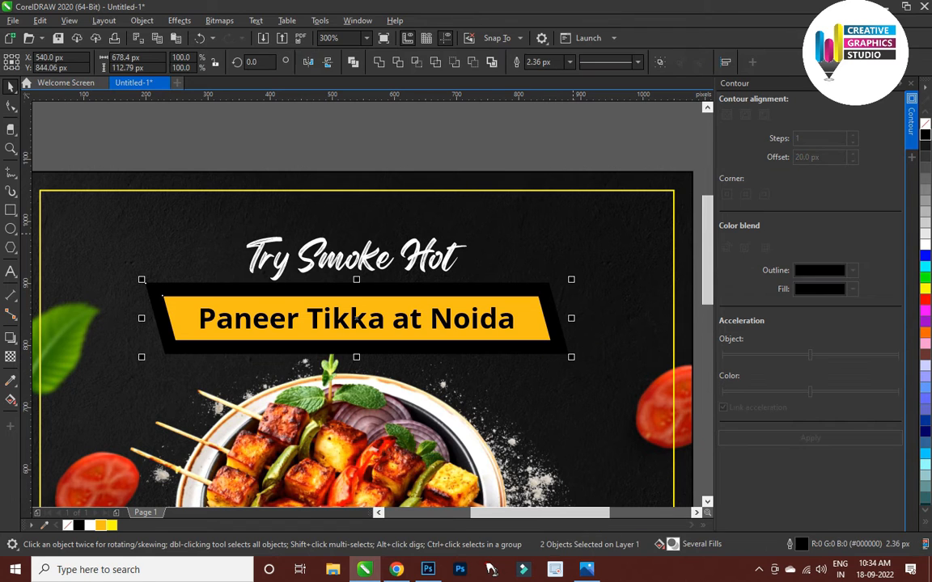
Give the separated outer parallelogram an orange outline and no fill
left_click(548, 125)
left_click(547, 351)
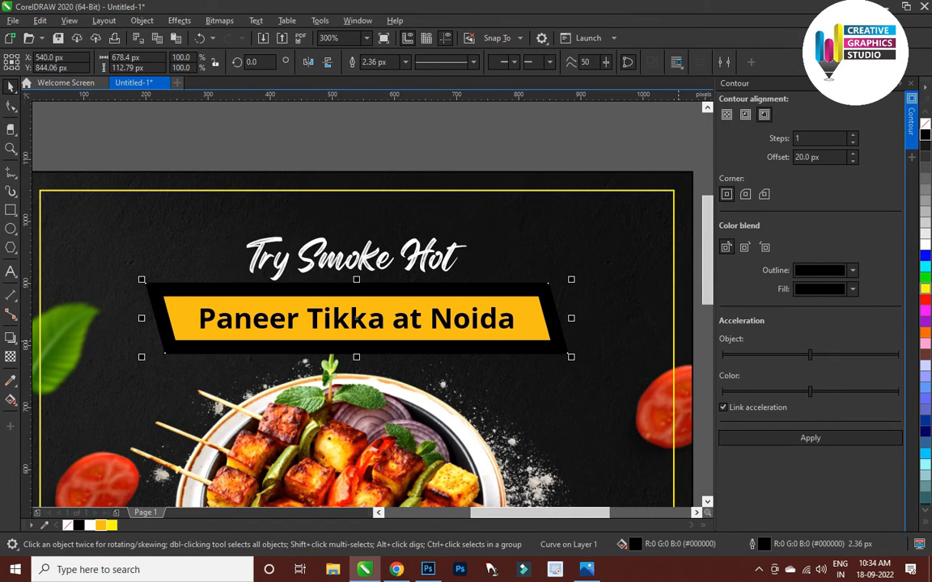
right_click(101, 525)
left_click(68, 525)
Break the orange parallelogram outline open at its nodes and delete its upper and left segments
key("F10")
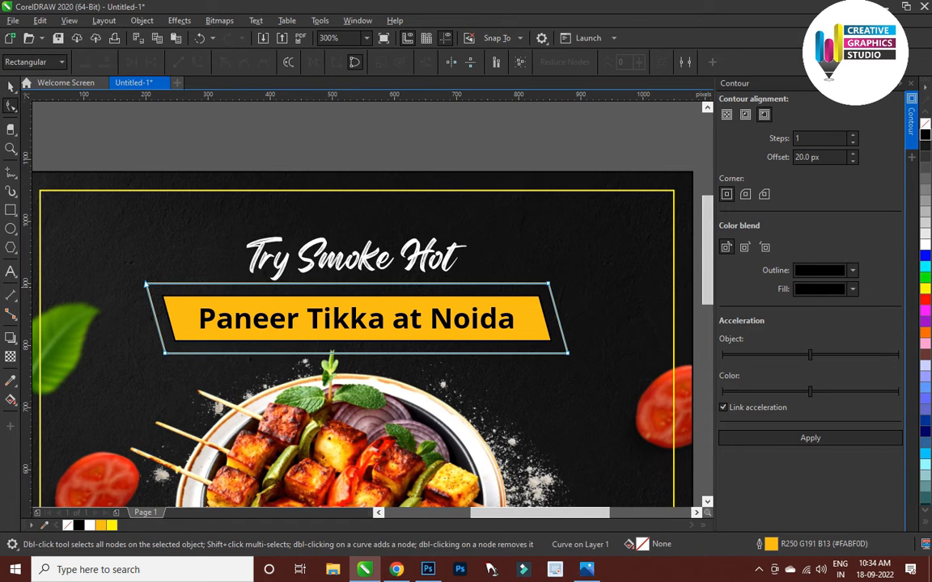
left_click(145, 284)
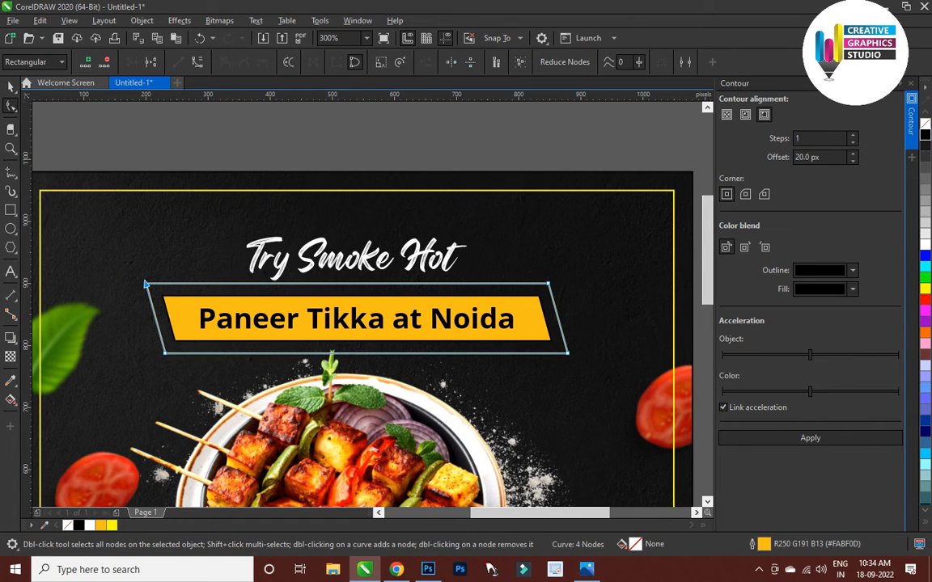
left_click(151, 63)
key("Delete")
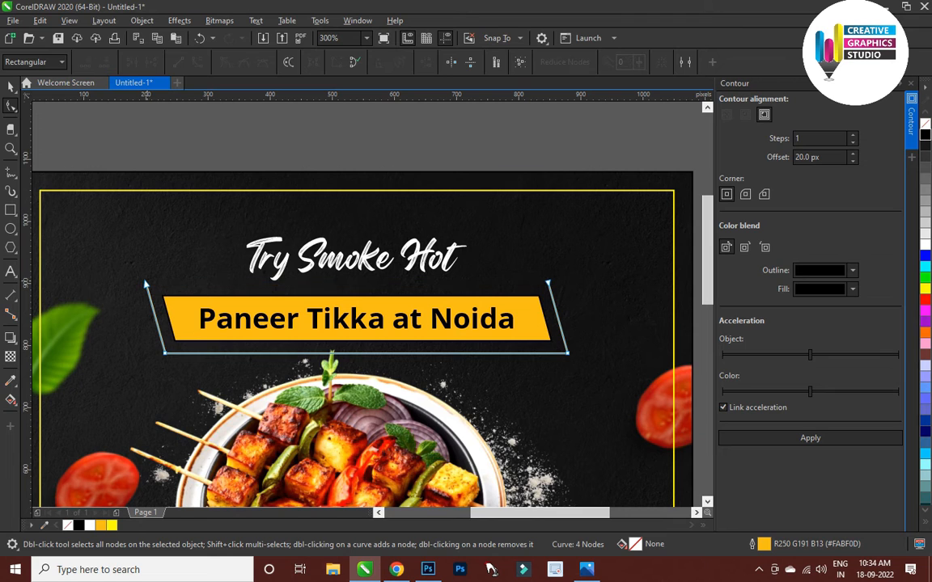
key("space")
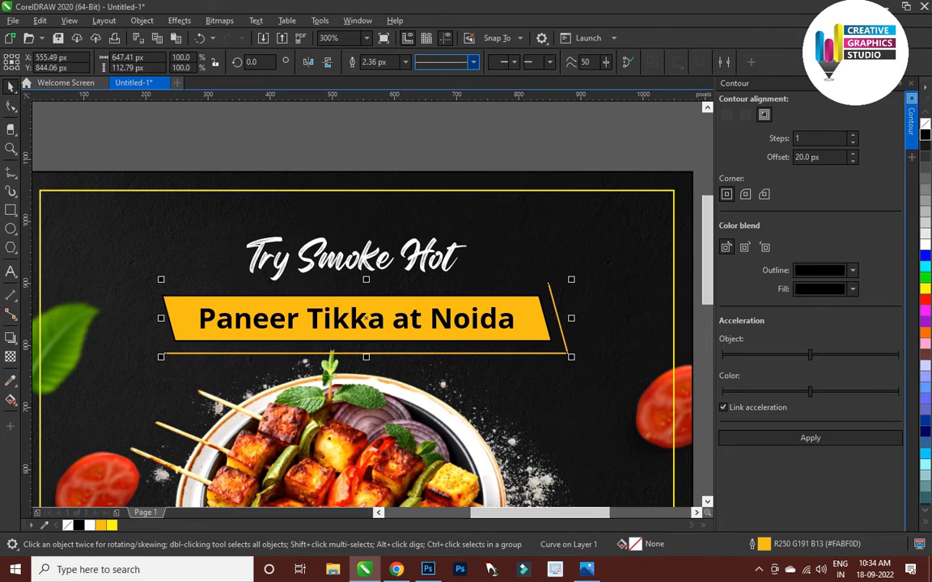
Apply a dashed line style to the remaining banner outline segments and colour them white
left_click(473, 62)
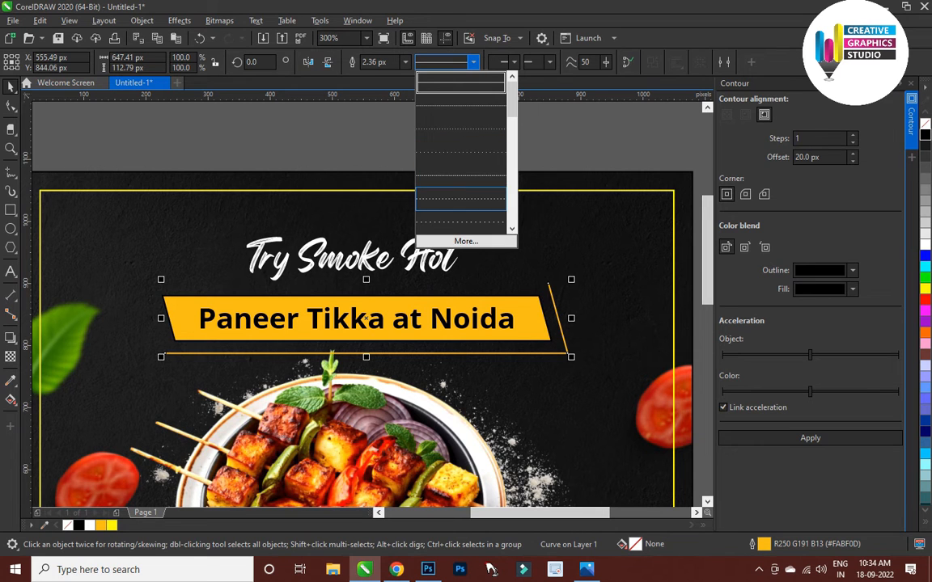
left_click(472, 199)
left_click_drag(492, 283, 482, 241)
key("space")
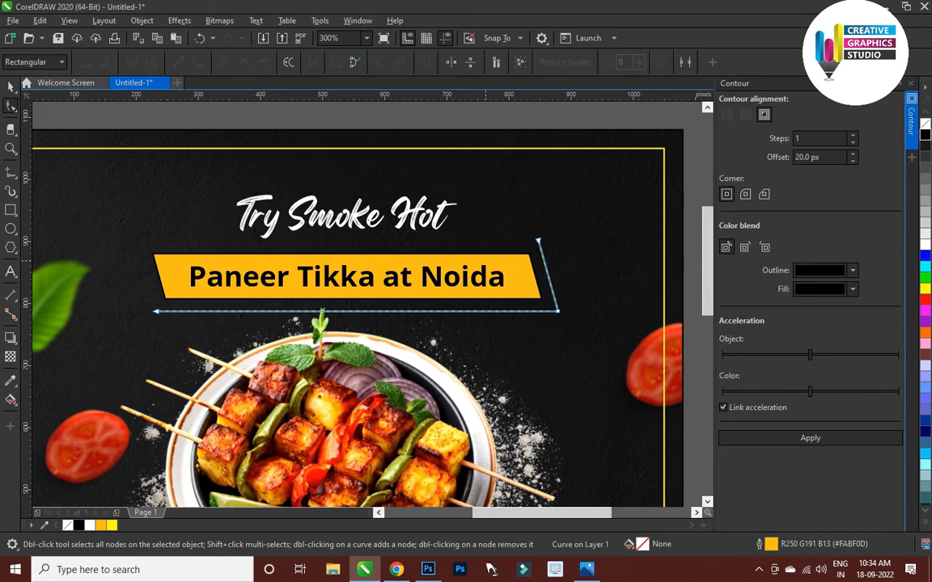
key("space")
right_click(925, 244)
key("Escape")
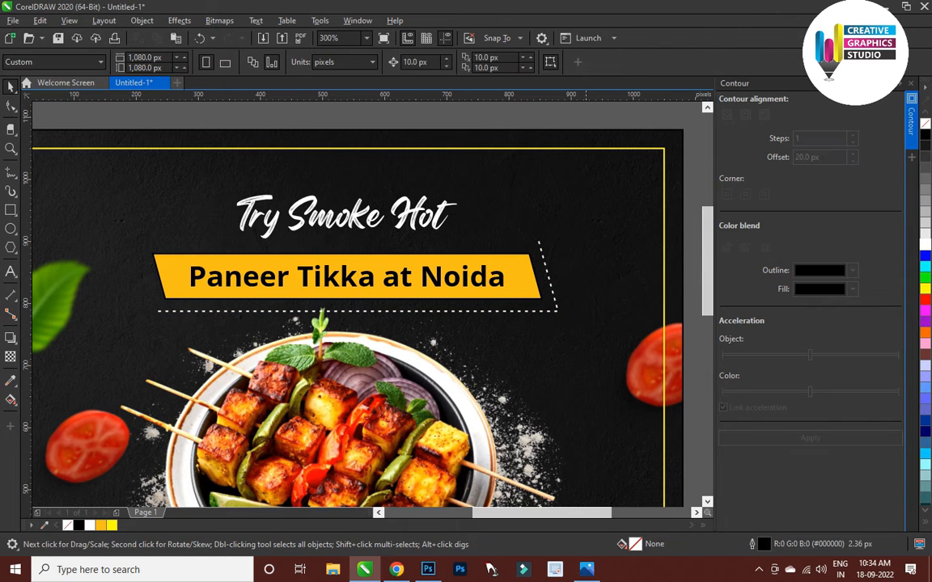
Move the white dashed line slightly closer to the banner and remove the banner's black outline
scroll(558, 314, "up", 1)
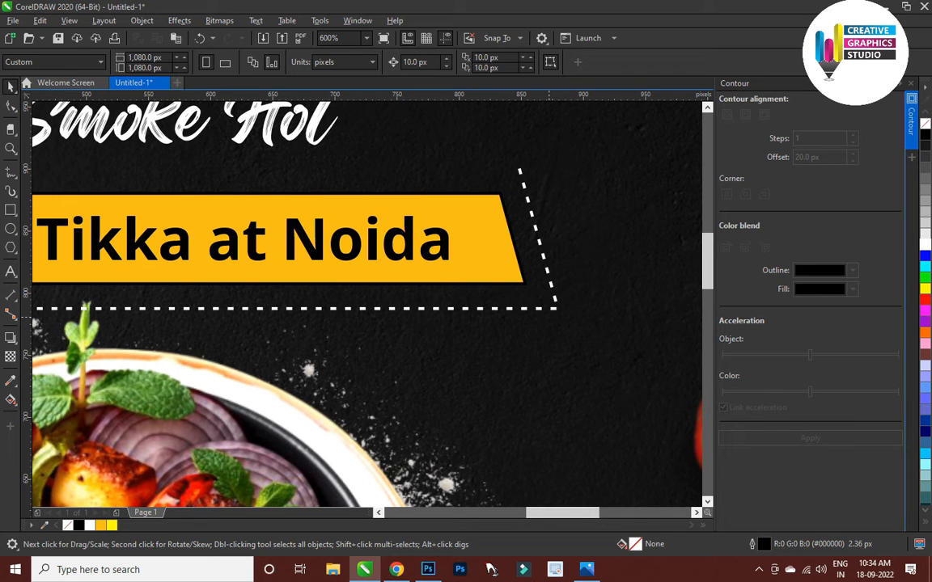
scroll(557, 307, "up", 1)
left_click_drag(556, 307, 545, 298)
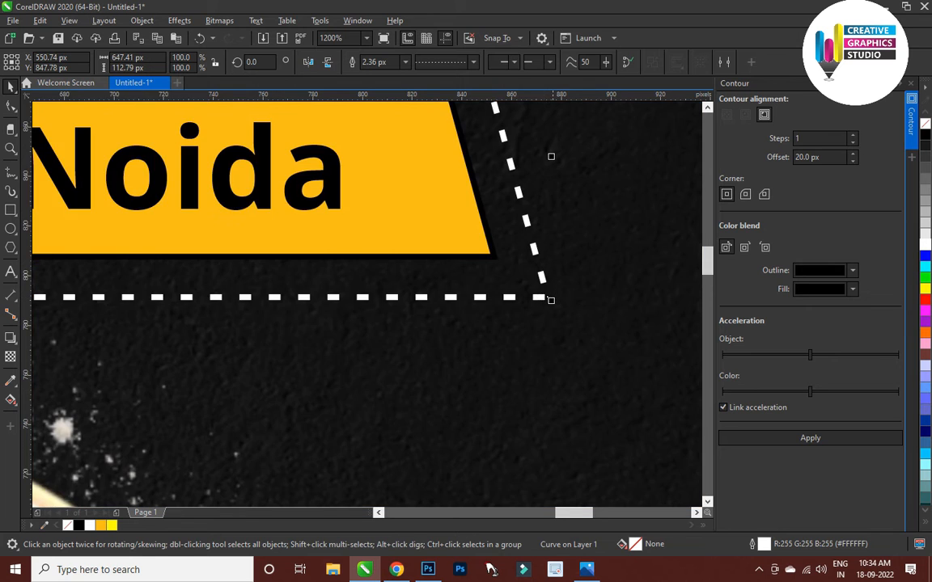
scroll(603, 345, "down", 1)
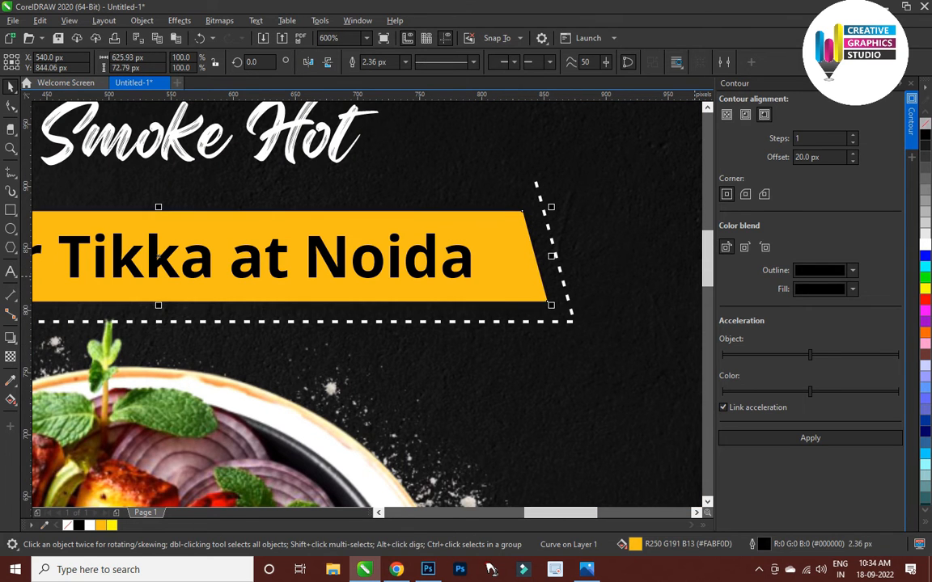
scroll(520, 235, "down", 2)
key("Escape")
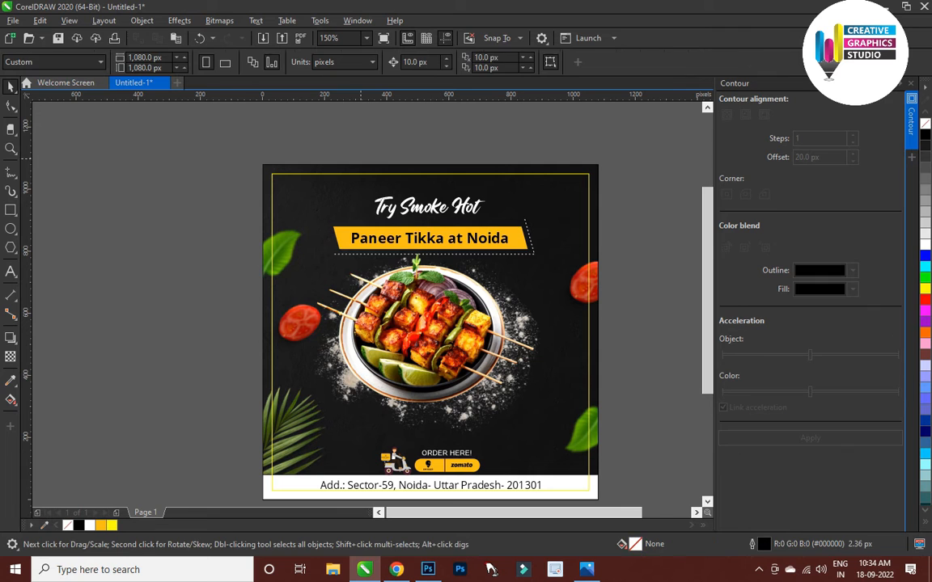
Place a copy of the "Try Smoke Hot" headline in the design's upper-left corner and change its text to "LOGO"
left_click_drag(279, 141, 309, 182)
key("Escape")
scroll(393, 176, "up", 1)
double_click(388, 181)
key("ctrl+space")
left_click_drag(420, 180, 226, 170)
right_click(226, 171)
double_click(231, 178)
key("ctrl+a")
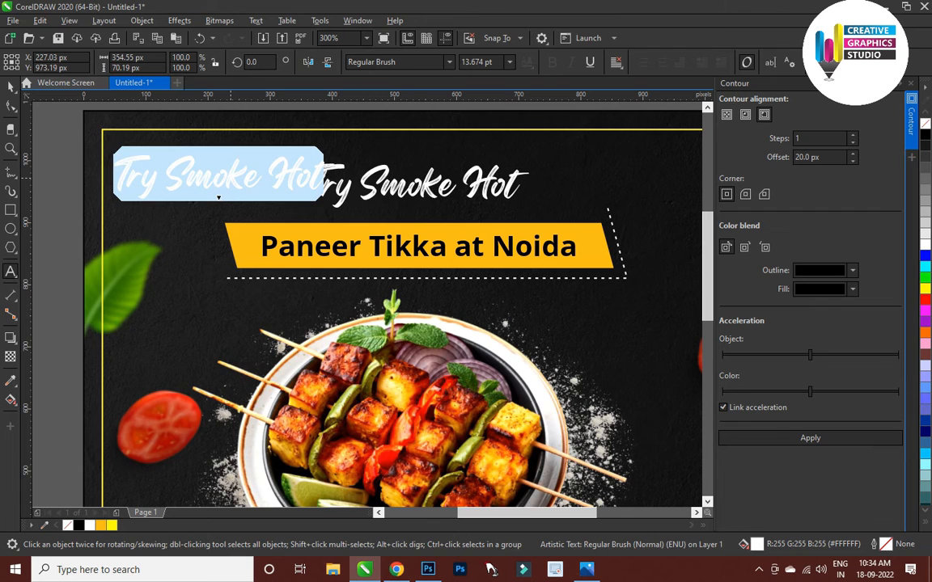
type("LOGO")
key("ctrl+space")
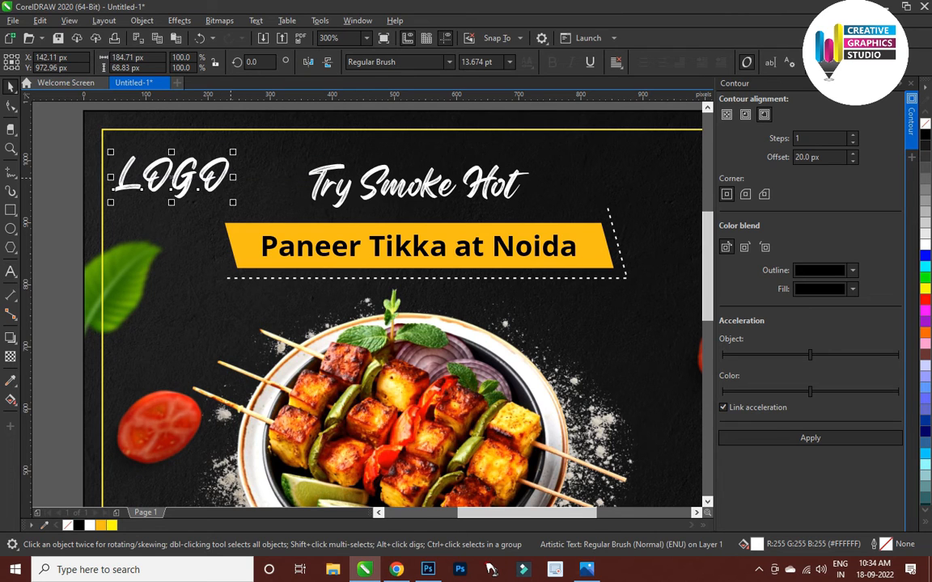
Scale the "LOGO" text to about 125 × 47 px and align it with the inner frame's left and top edges
left_click_drag(233, 203, 201, 190)
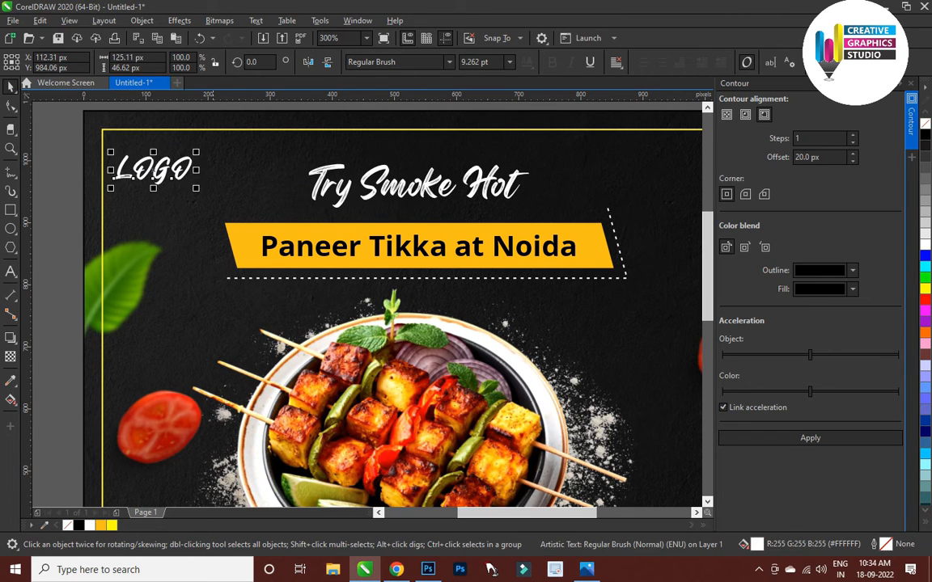
scroll(227, 250, "down", 1)
left_click(212, 256, "shift")
key("l")
key("t")
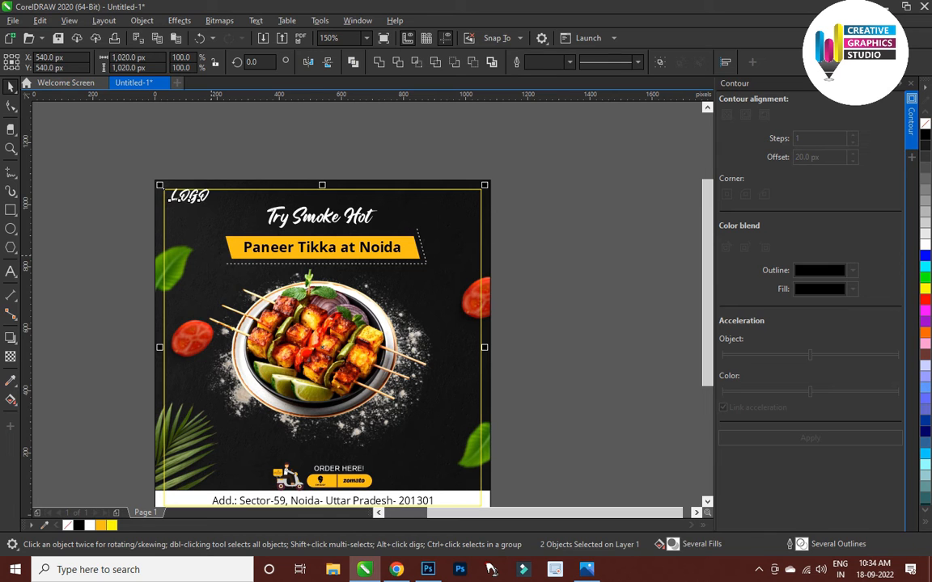
Delete the yellow inner frame and preview the finished post full screen
left_click(271, 148)
left_click_drag(304, 205, 353, 161)
left_click(494, 244)
key("Delete")
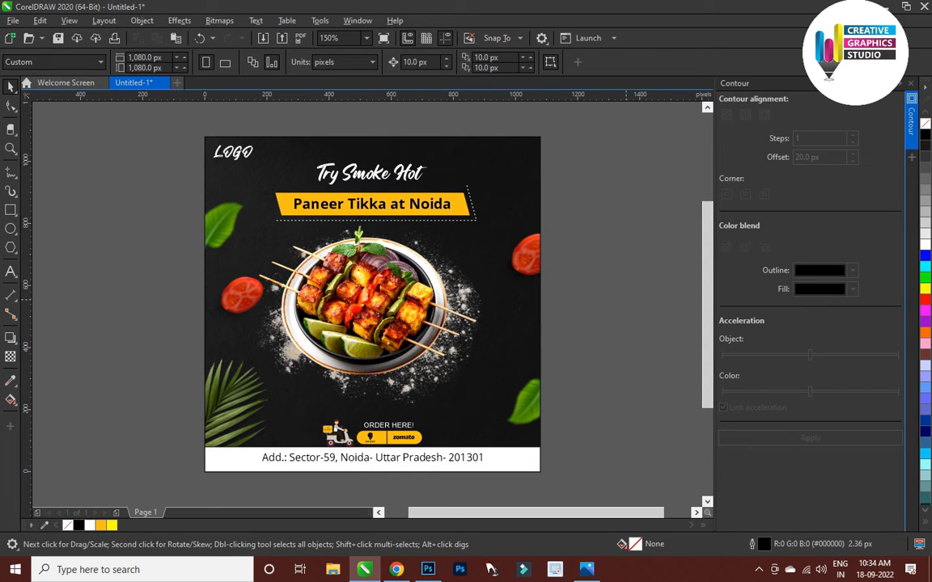
left_click(911, 83)
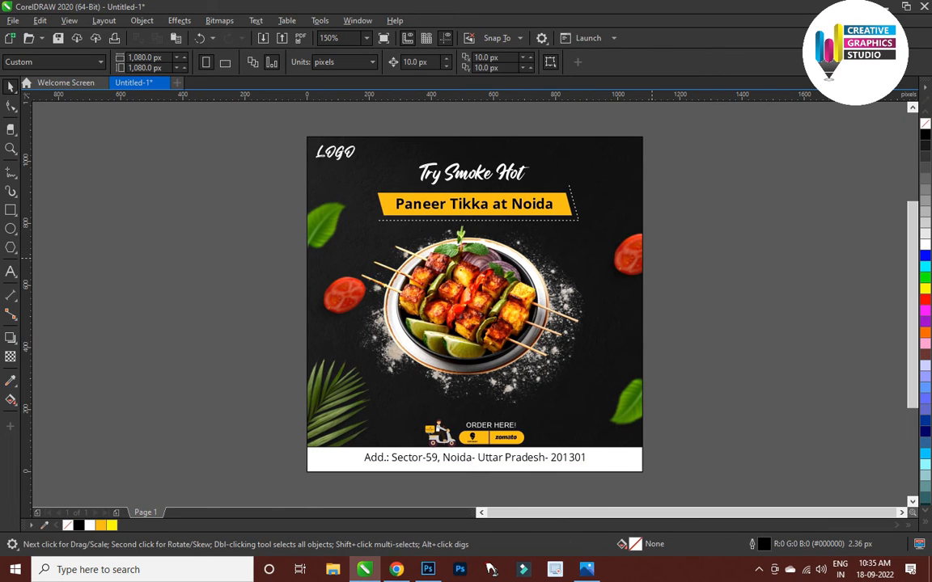
key("F4")
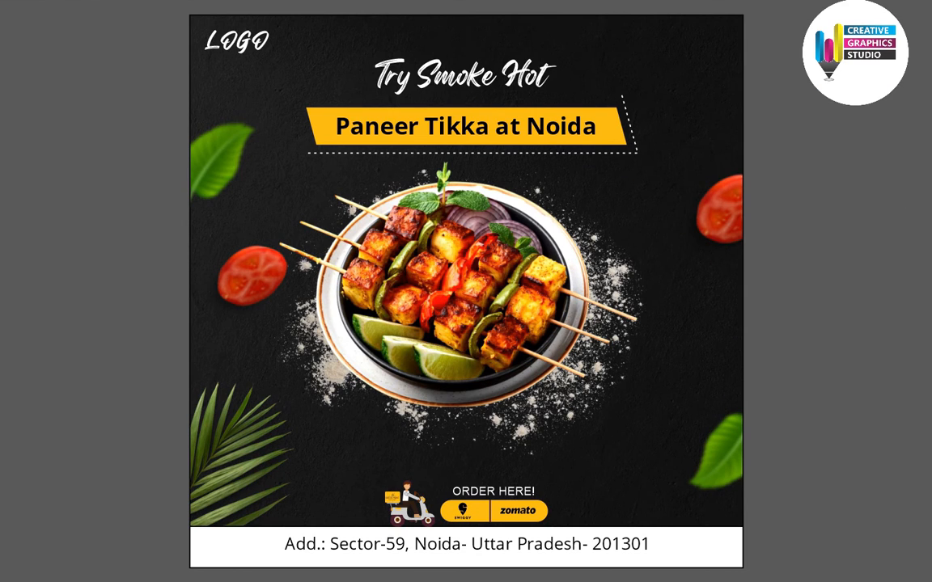